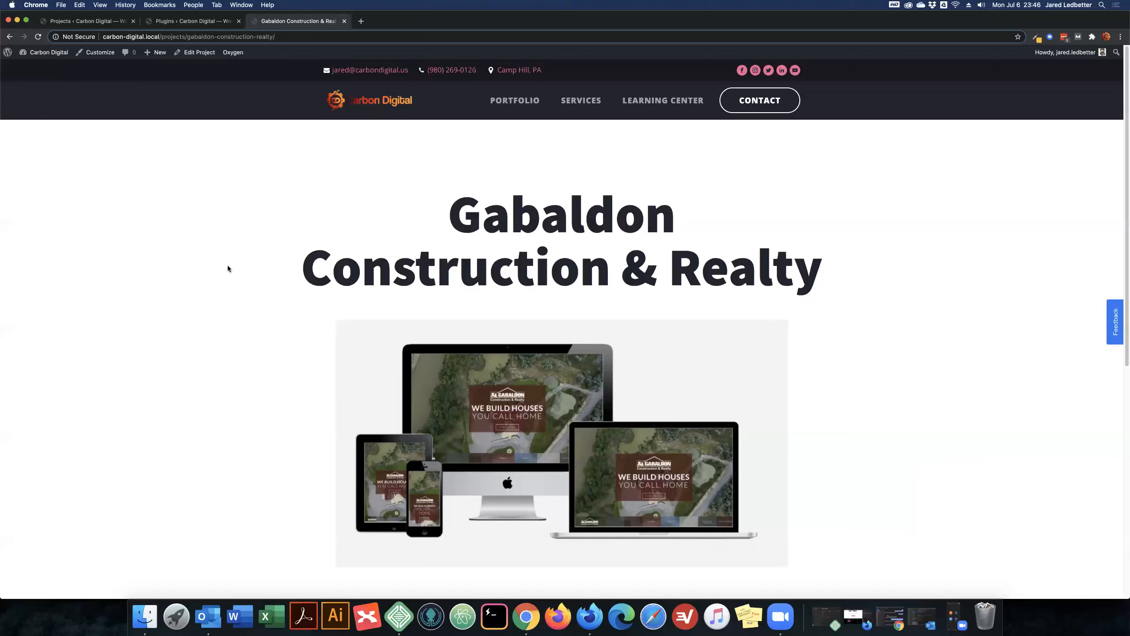
drag(467, 215, 848, 267)
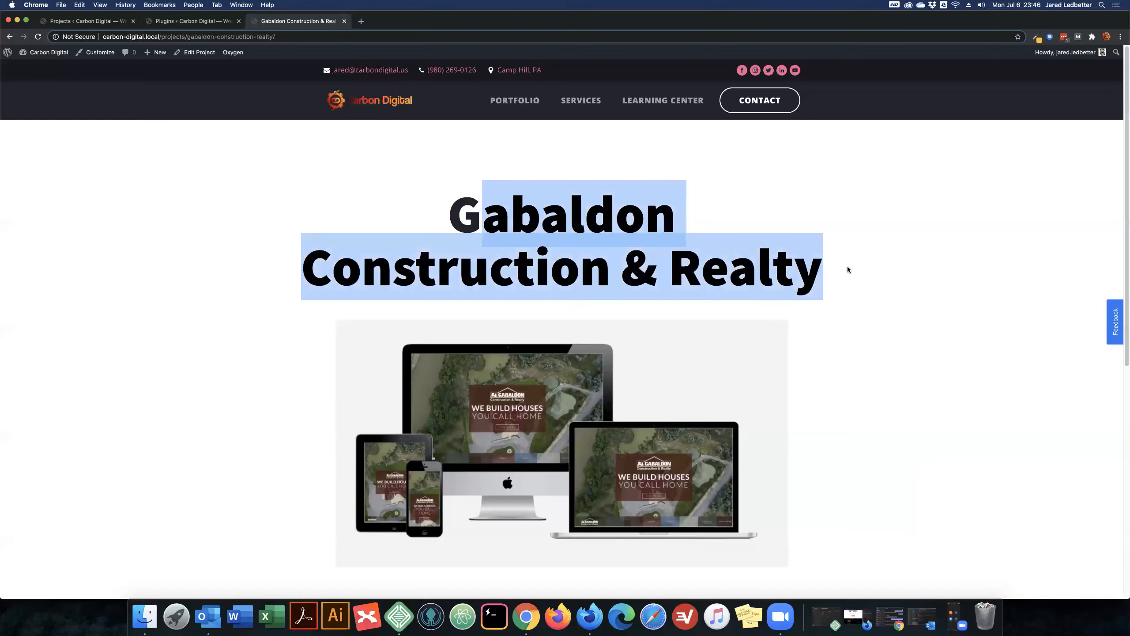
click(449, 218)
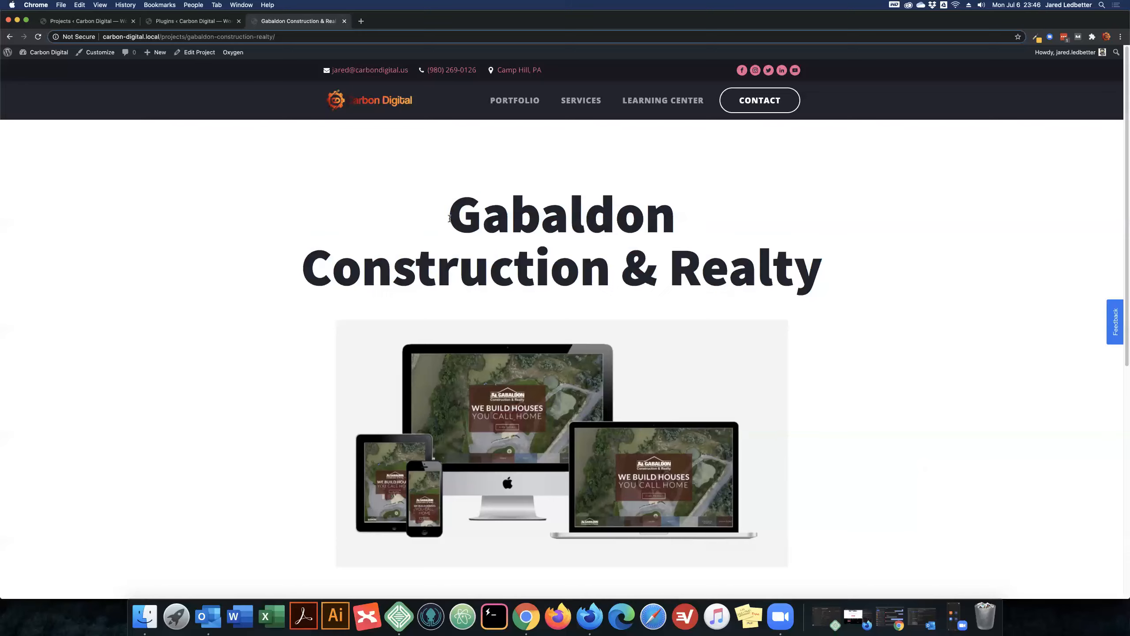
drag(450, 218, 832, 270)
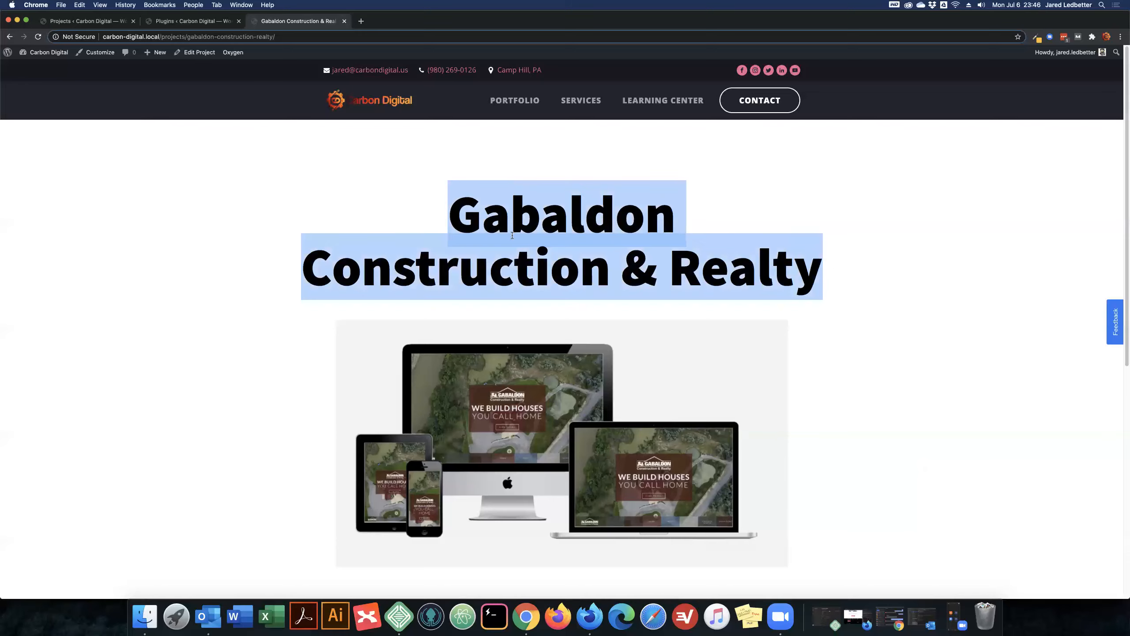
click(275, 265)
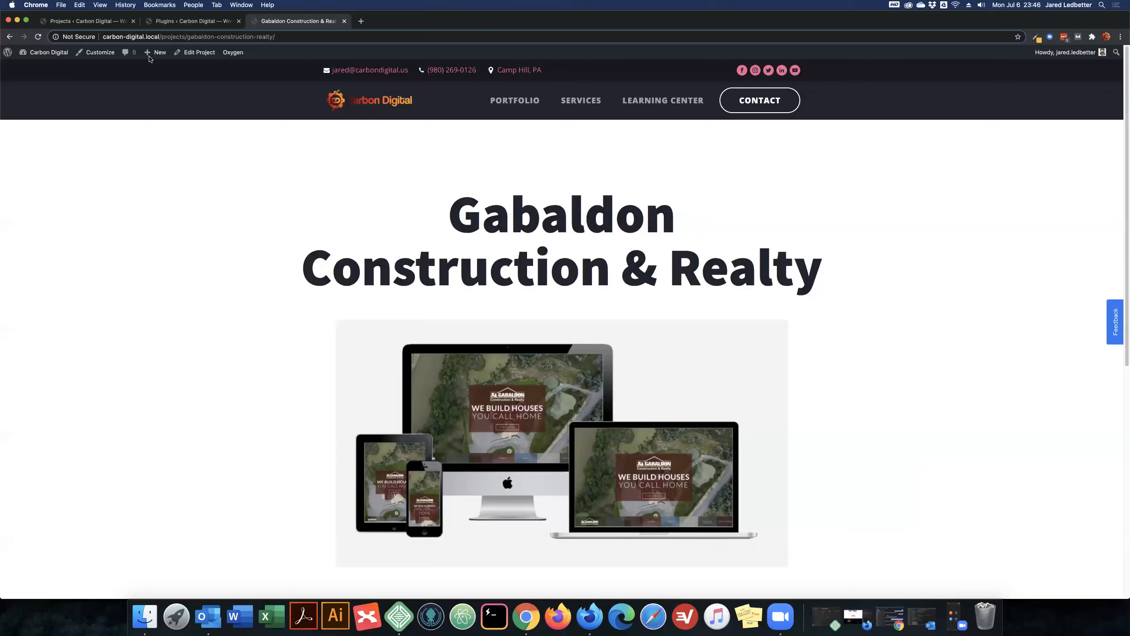
- Examine the Projects post type in the CPT UI post type editor and the list of editable post types, then close that page
click(93, 22)
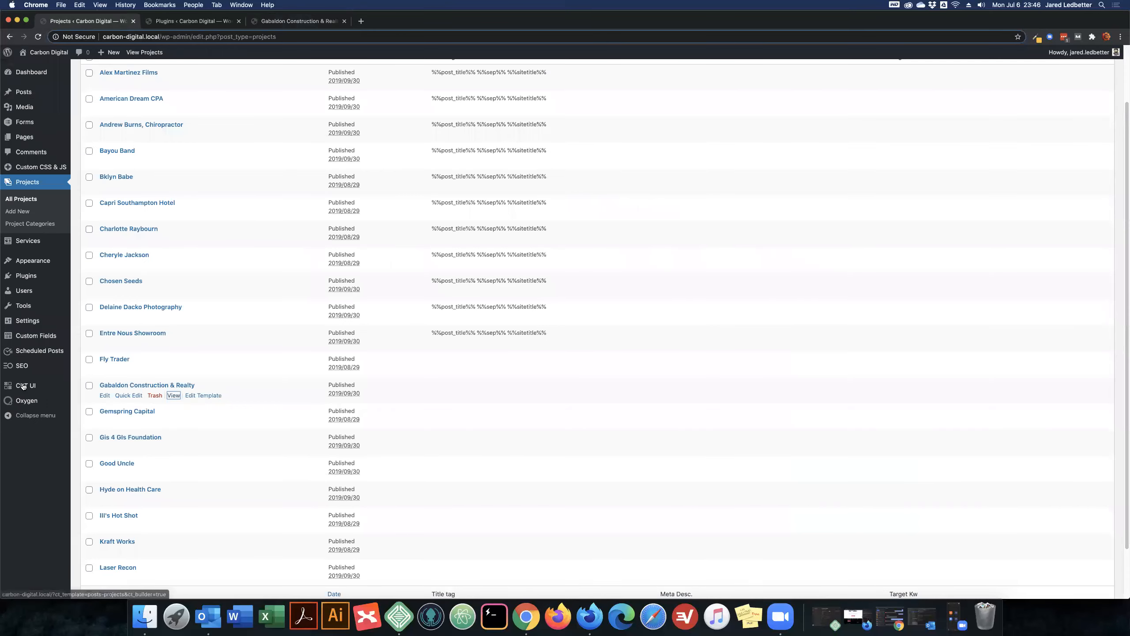
mouse_move(30, 387)
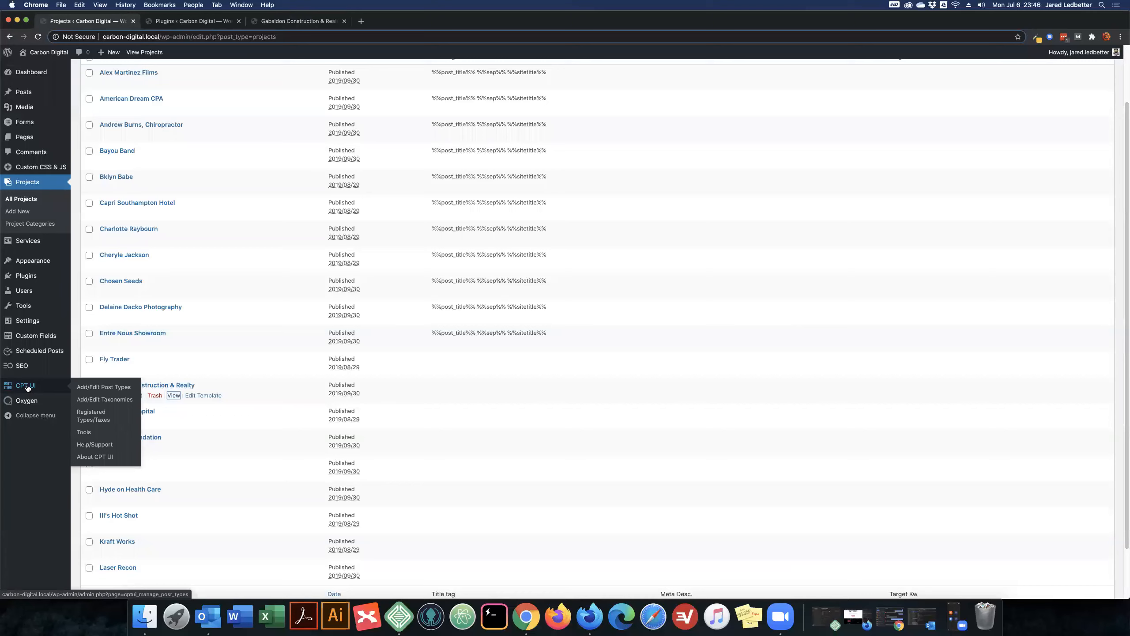
super+click(107, 387)
click(387, 21)
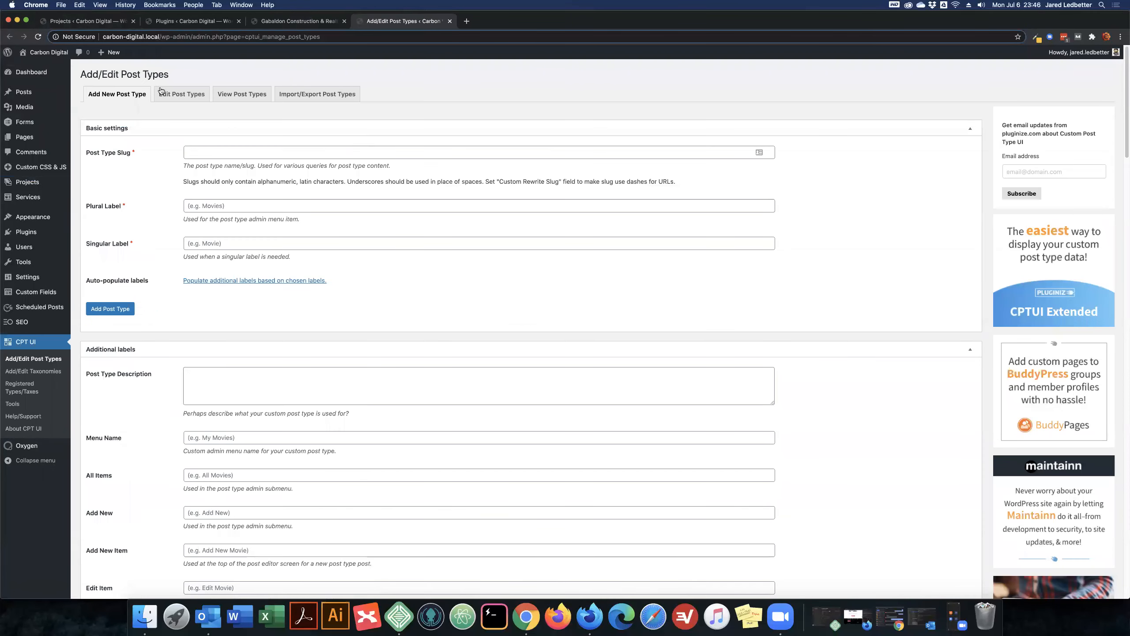
click(182, 95)
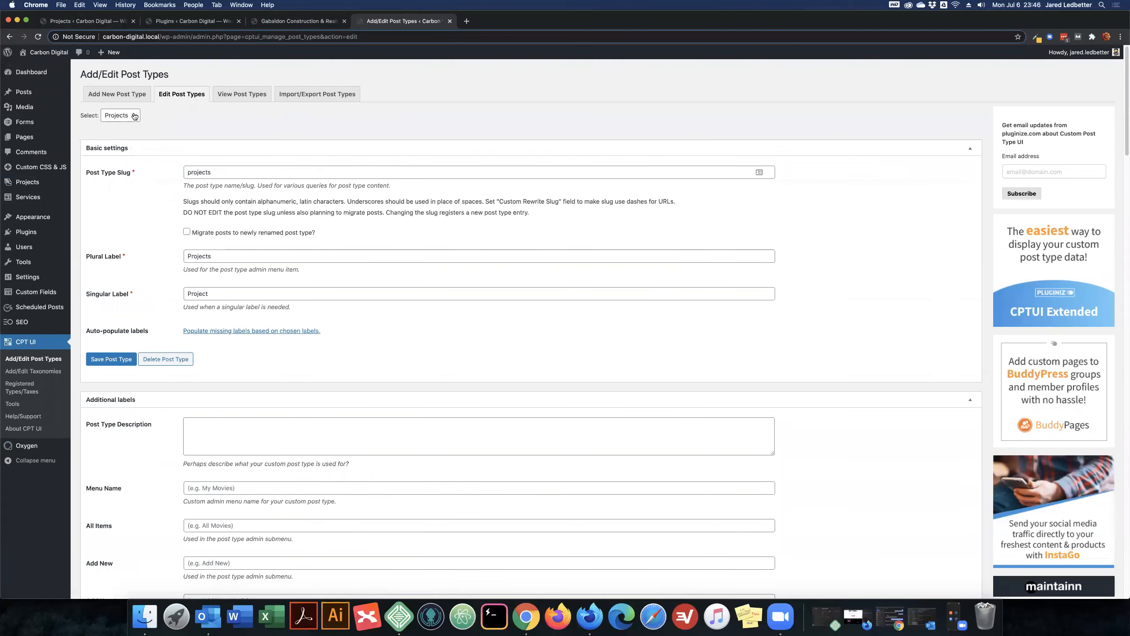
click(134, 116)
click(179, 123)
click(449, 21)
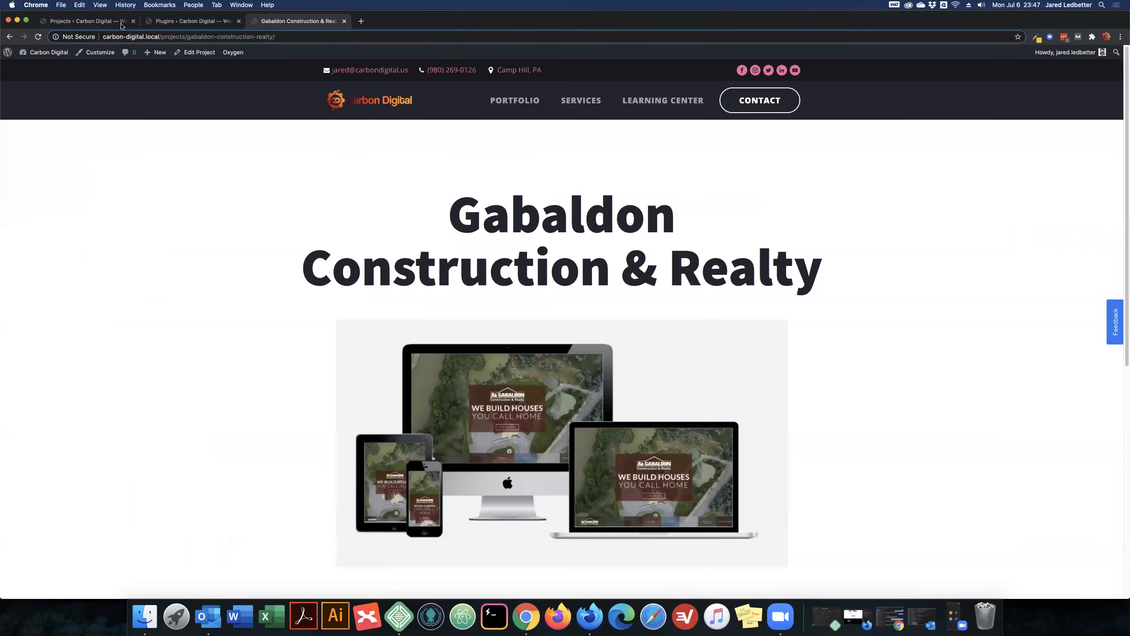
- Review the Gabaldon Construction & Realty project page from its heading to the Visit Client Site button
click(102, 21)
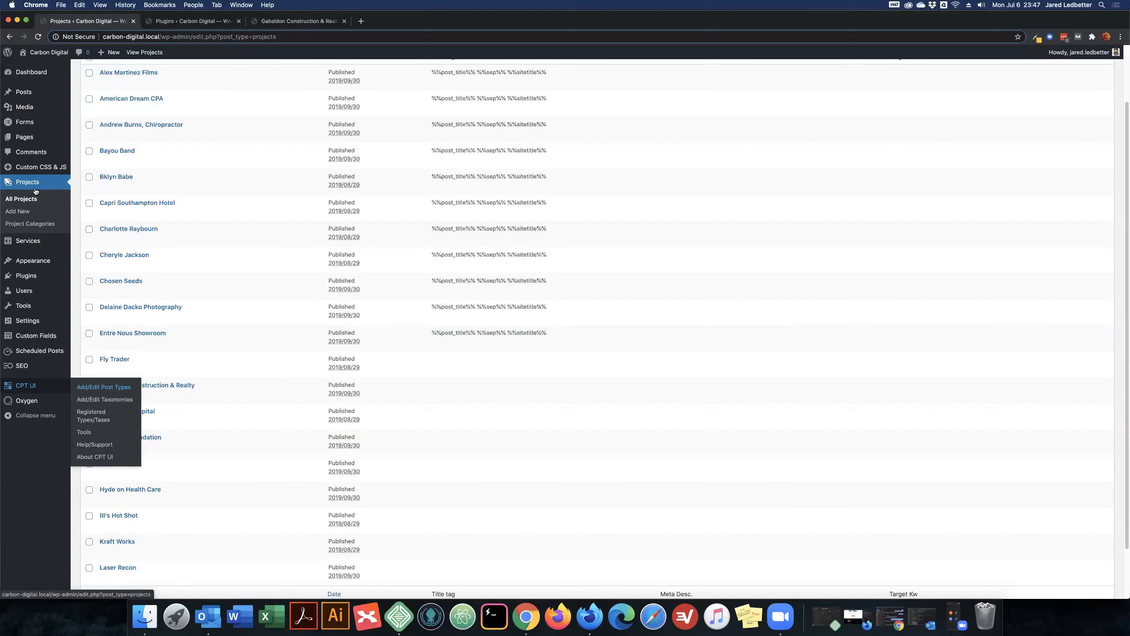
click(307, 21)
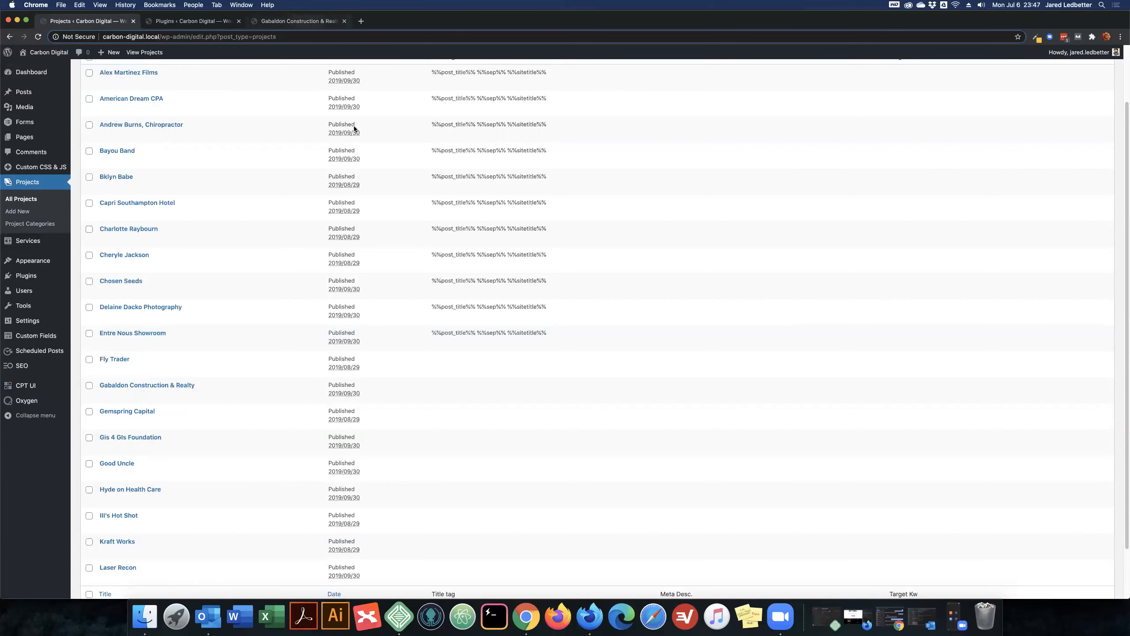
scroll(322, 204, down, 3)
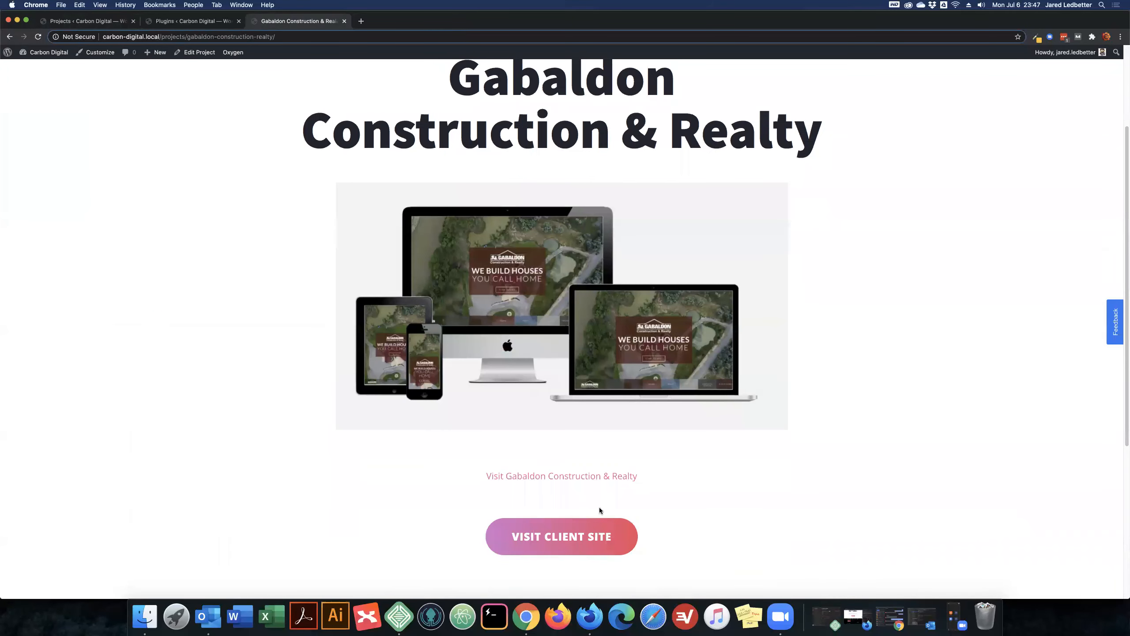
scroll(791, 455, up, 2)
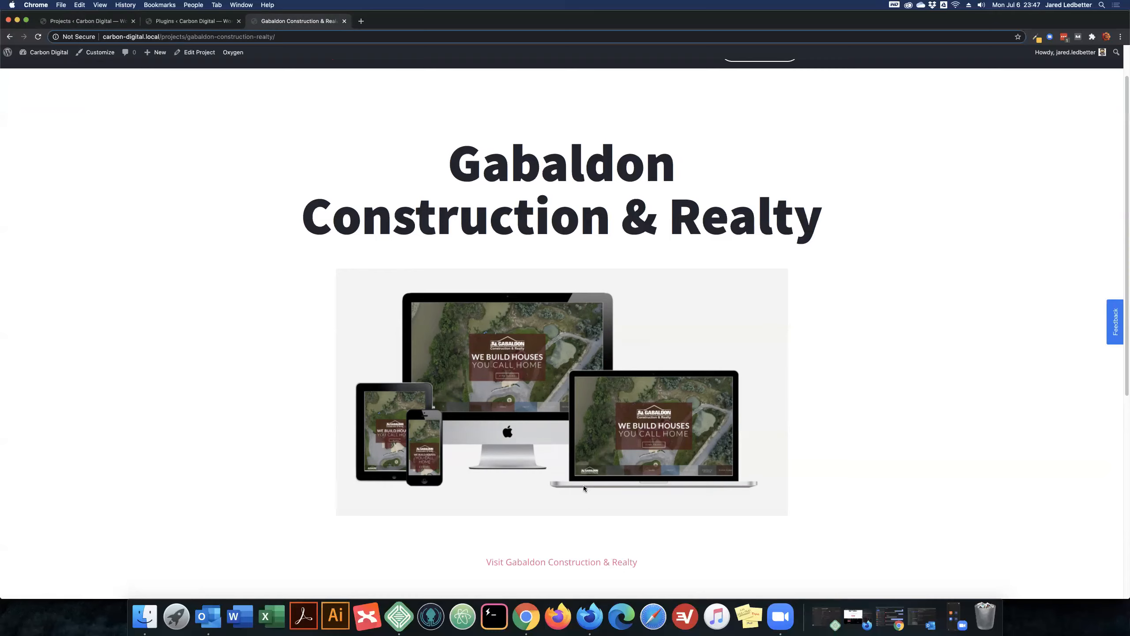
scroll(583, 485, down, 8)
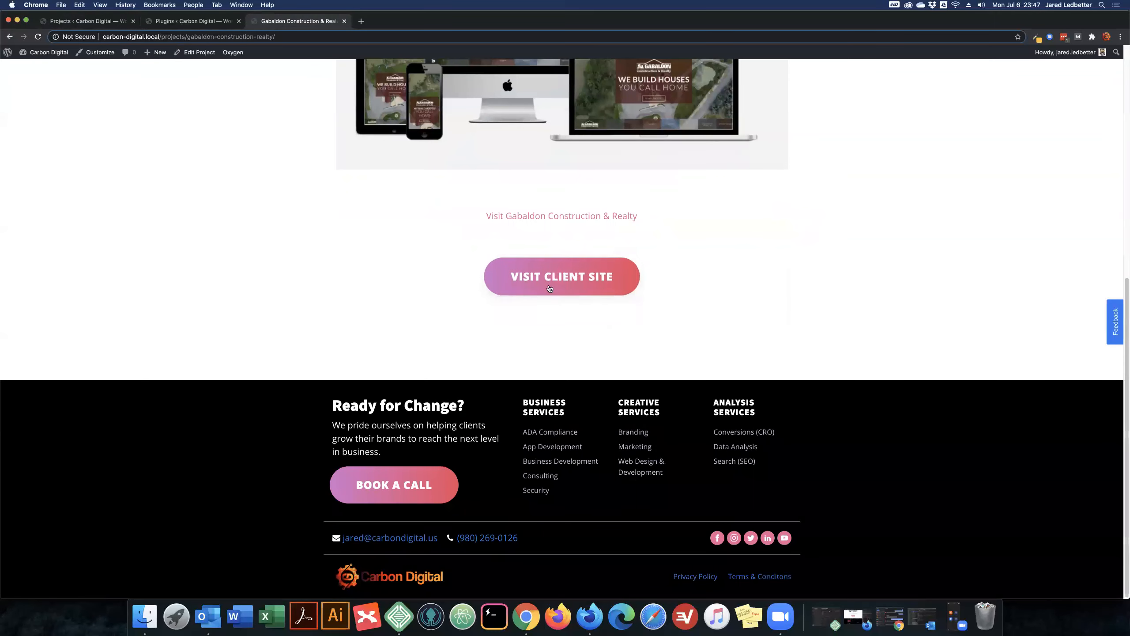
scroll(318, 162, up, 2)
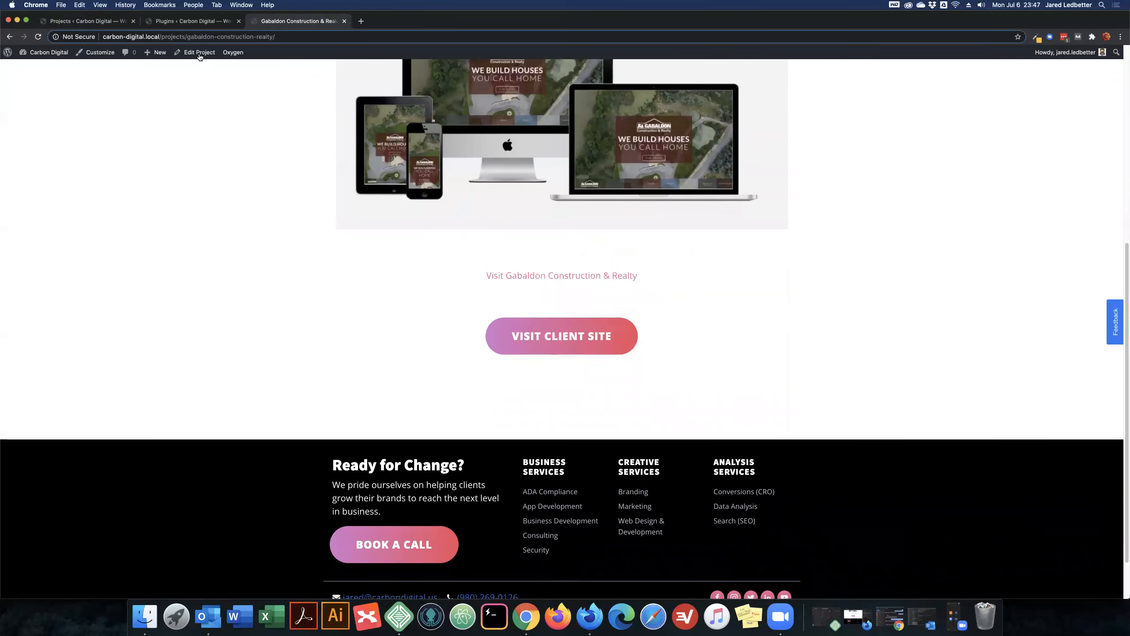
- Try to find a button block for the Gabaldon Construction & Realty project in its editor, and leave without saving
click(196, 52)
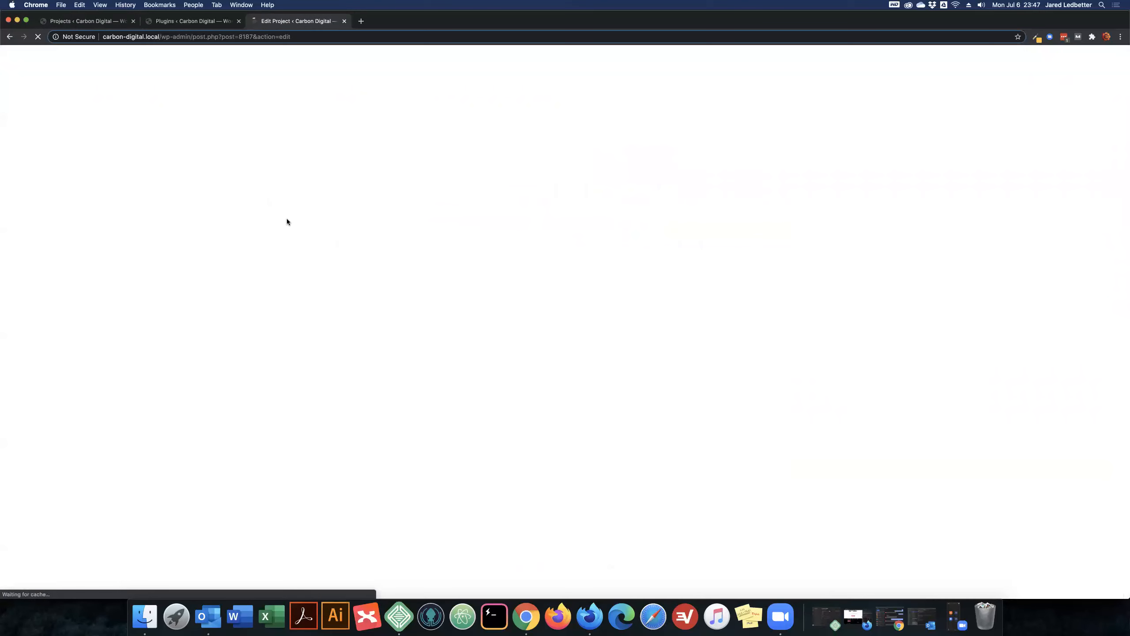
click(617, 216)
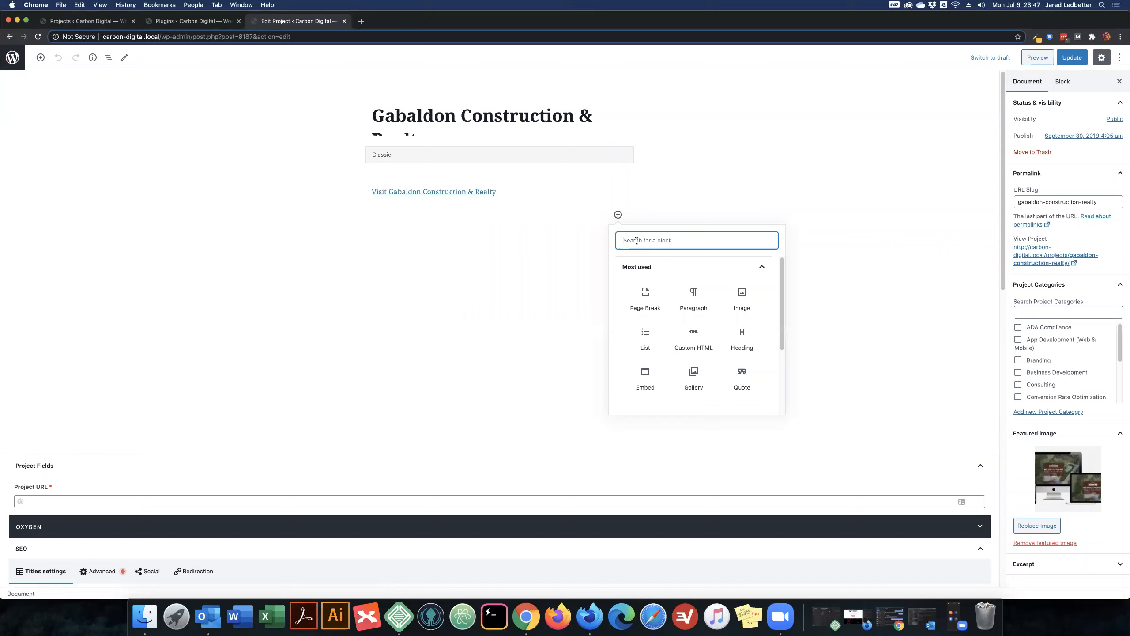
text(butt)
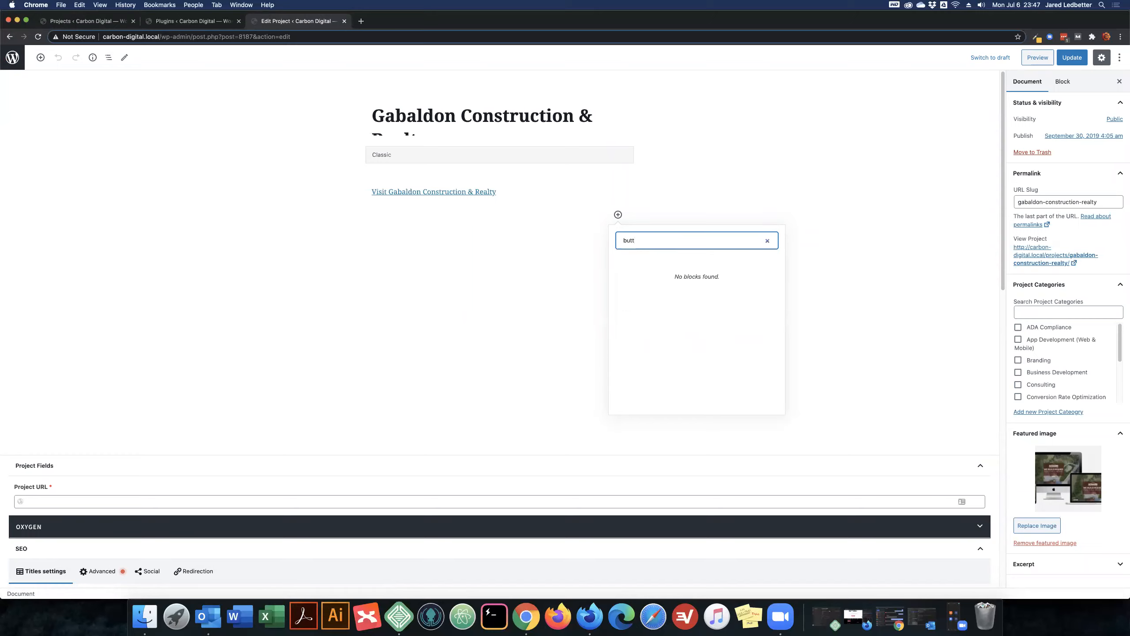
text(on)
click(563, 236)
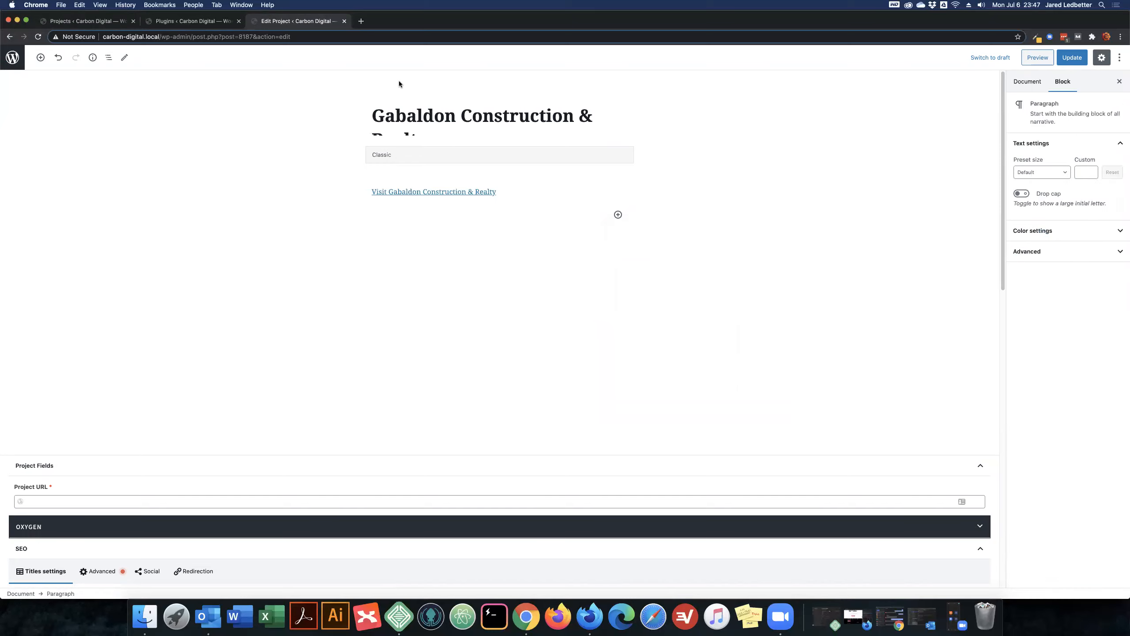
click(344, 22)
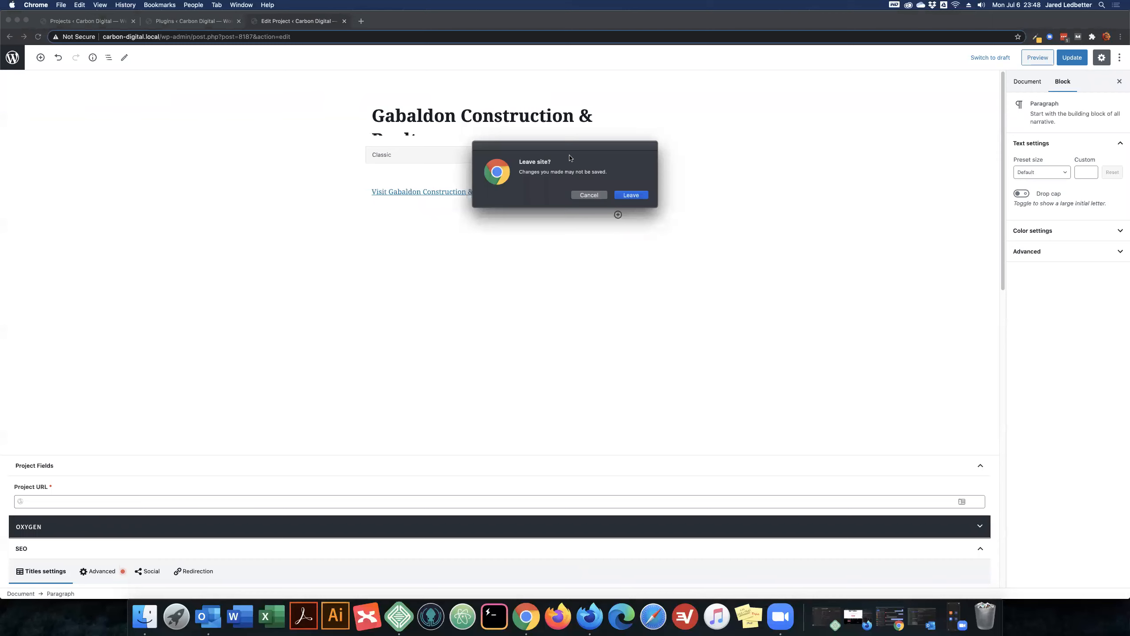
click(630, 194)
- Search the WordPress plugin directory for "acf" and locate the Advanced Custom Fields plugin
click(196, 21)
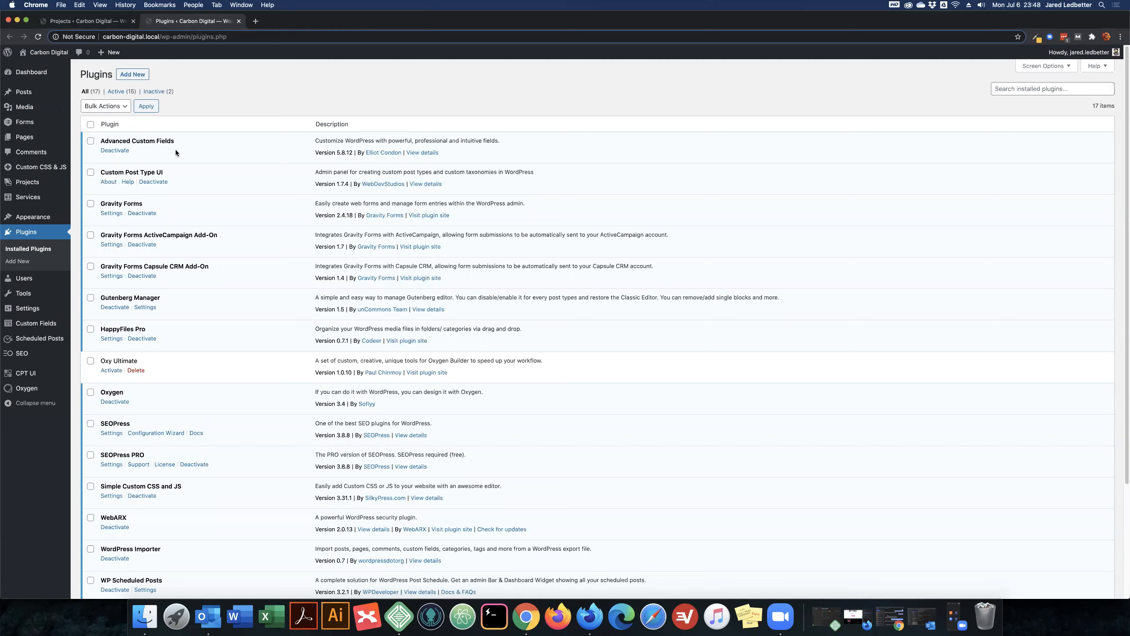
drag(173, 140, 98, 141)
click(141, 78)
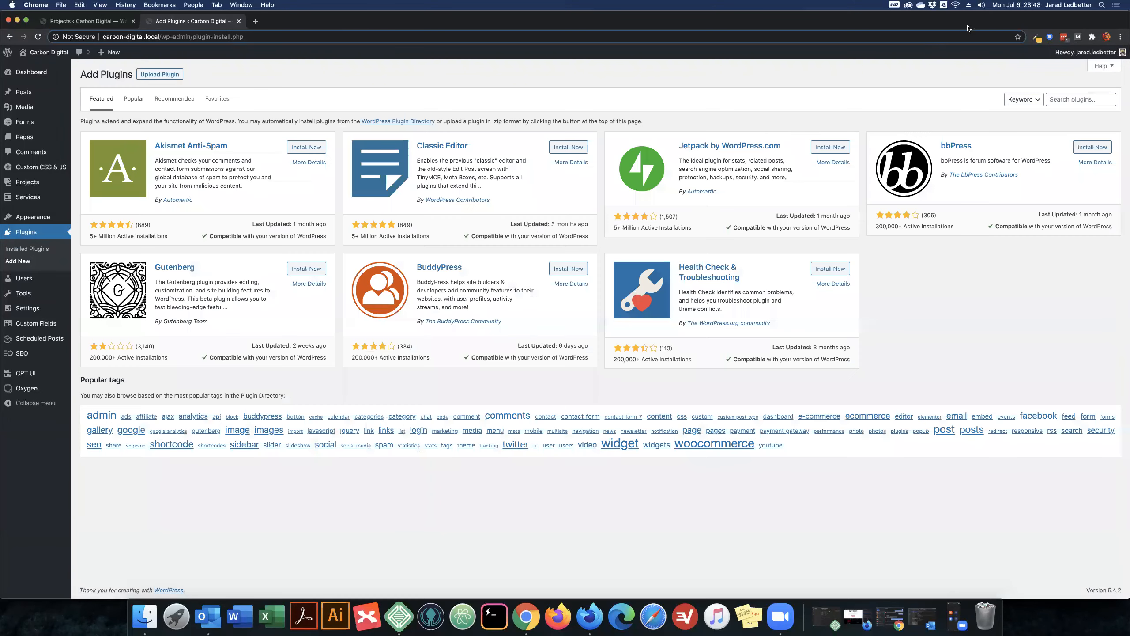
click(1057, 98)
text(acf)
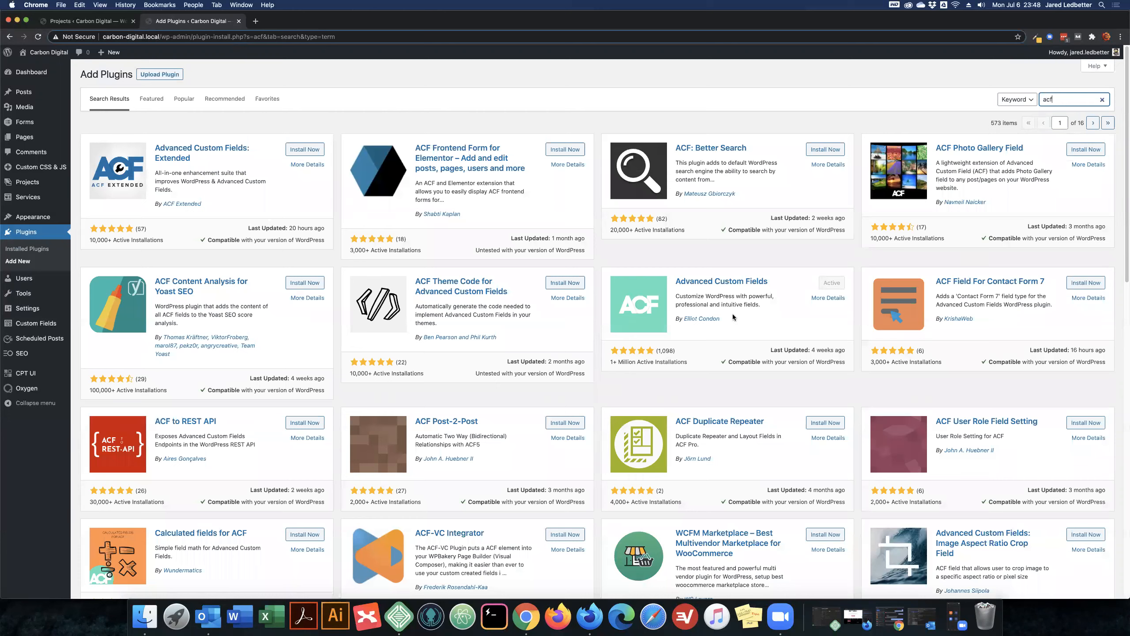
drag(737, 317, 659, 273)
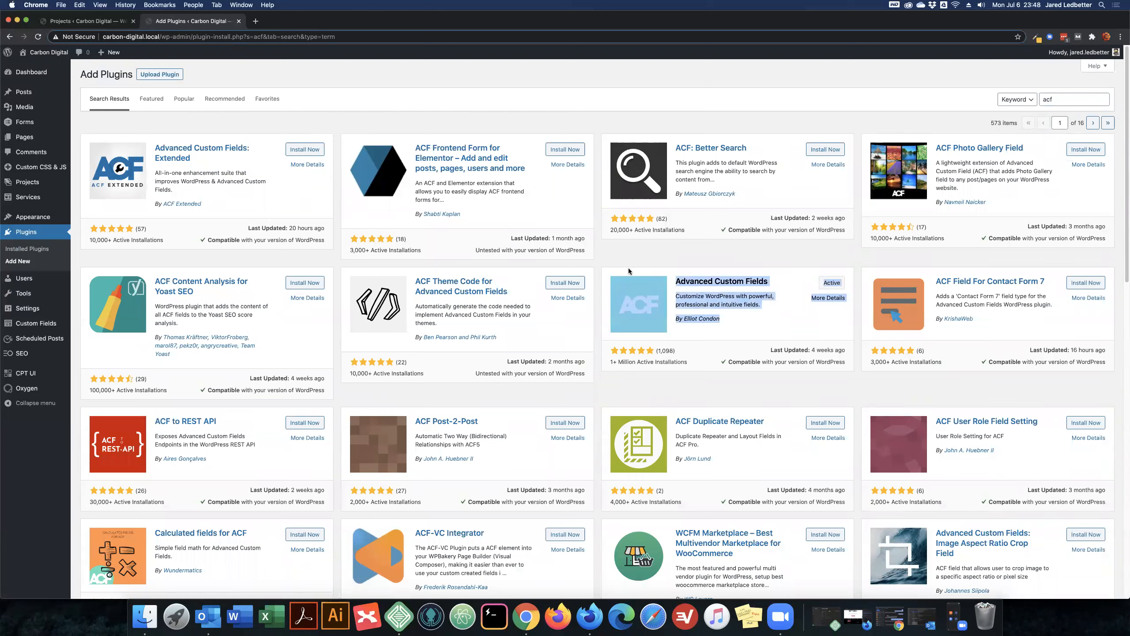
click(629, 294)
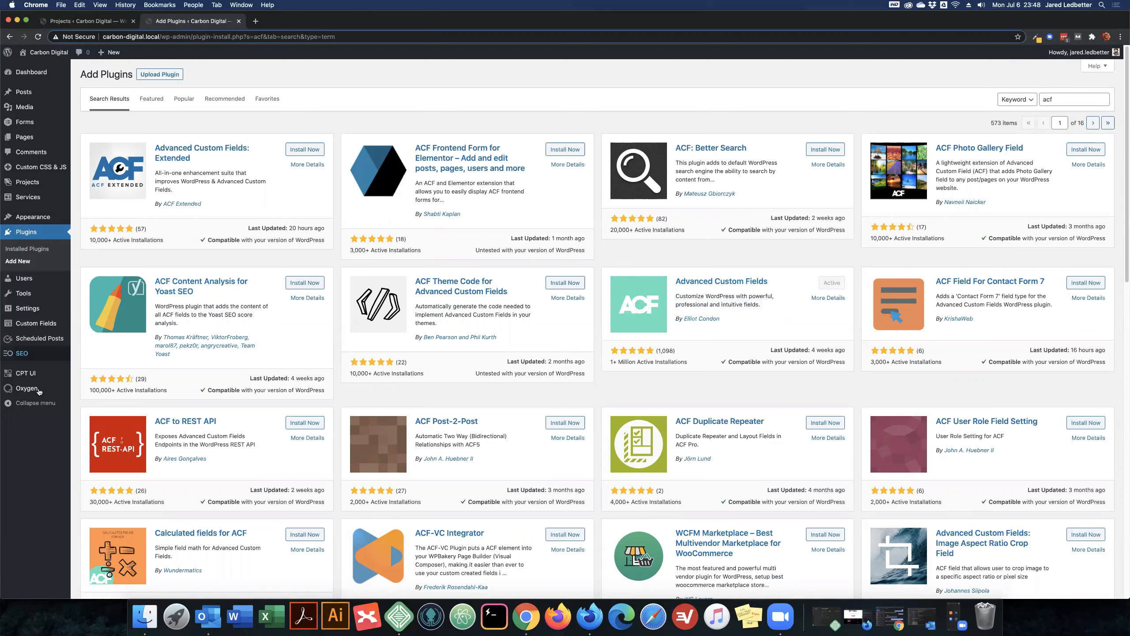
- Open the existing Project Fields custom field group to review its field and location rule
mouse_move(36, 325)
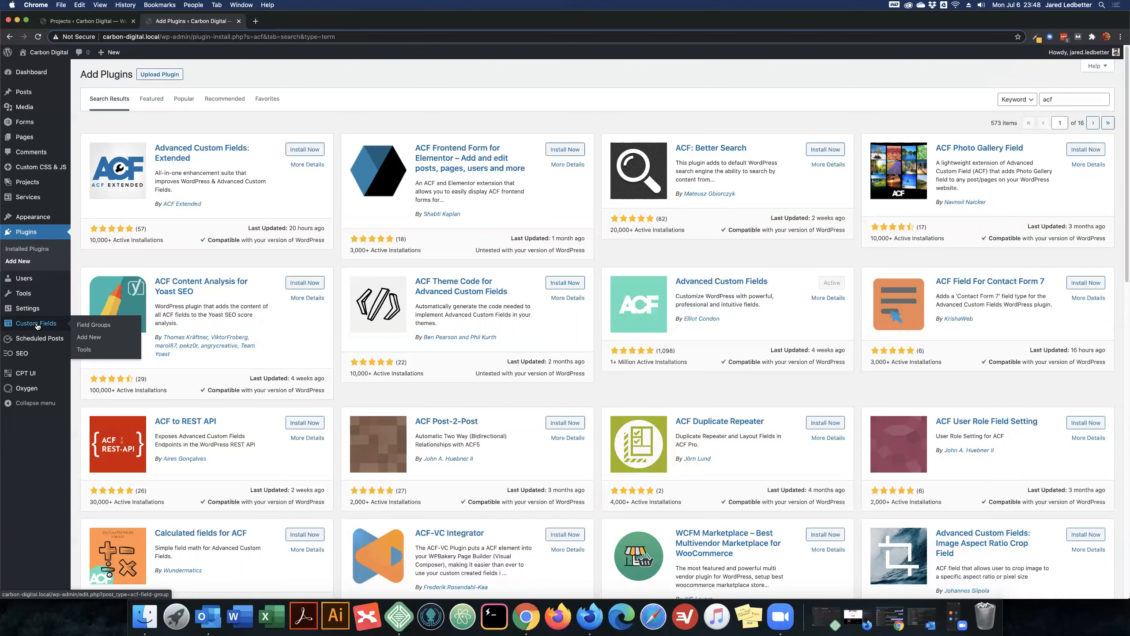
click(103, 325)
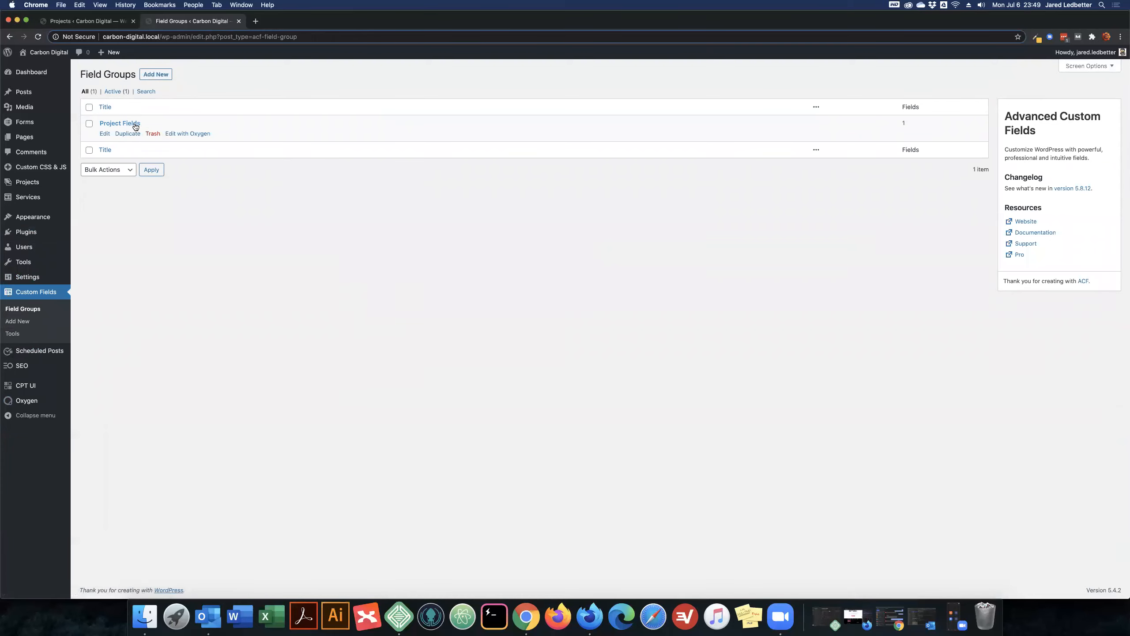
click(195, 130)
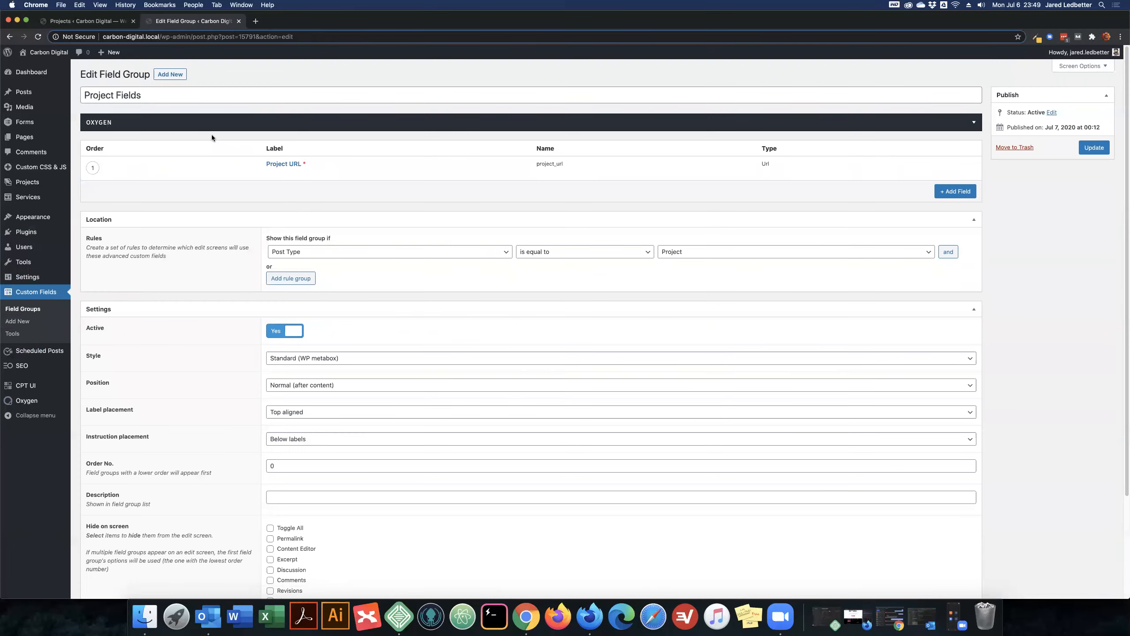
- Create a custom field group titled "Project URL Group Test" and publish it
click(173, 75)
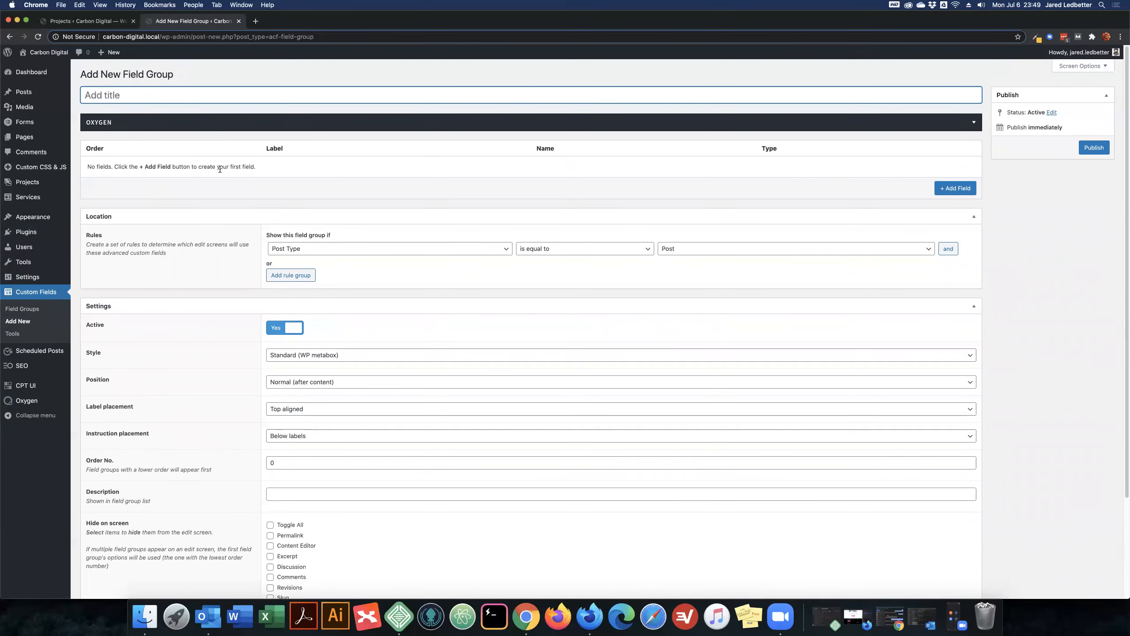
text(Project URL Group Te)
text(st)
click(1100, 148)
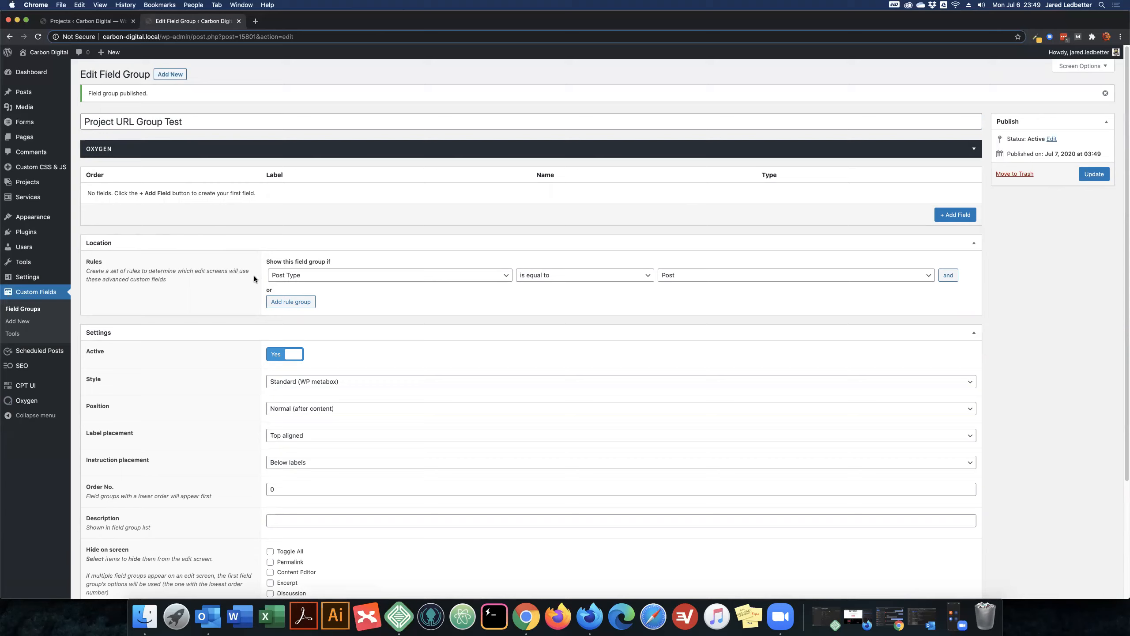
- Set the field group's location rule to post type equal to Project, save it, and collapse the Location and Settings sections
click(711, 275)
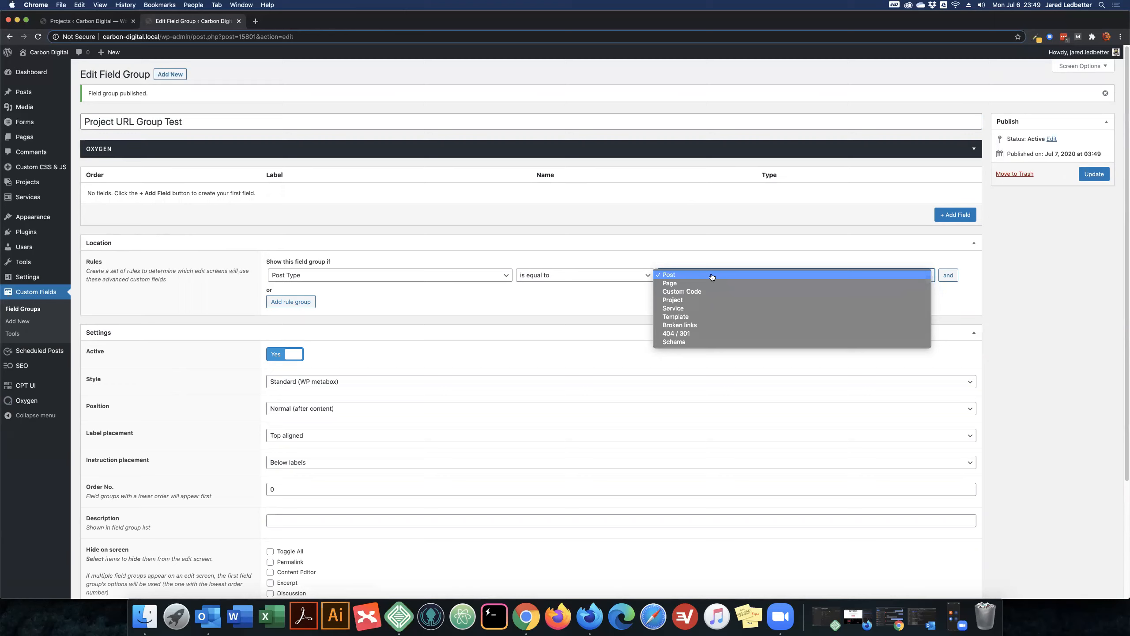
click(705, 302)
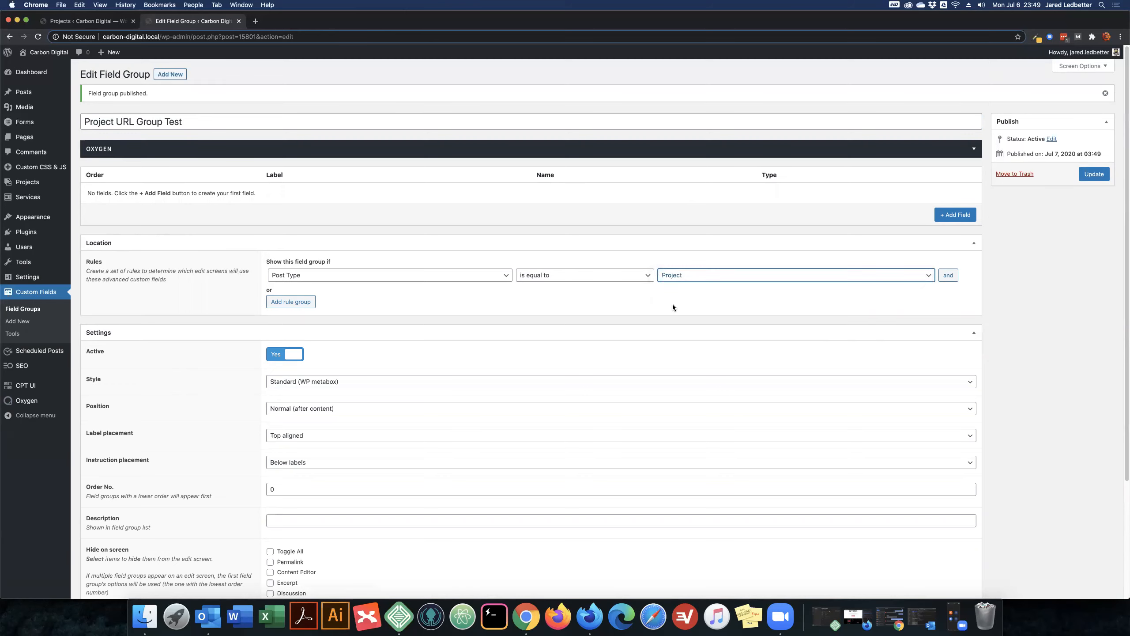
click(1091, 177)
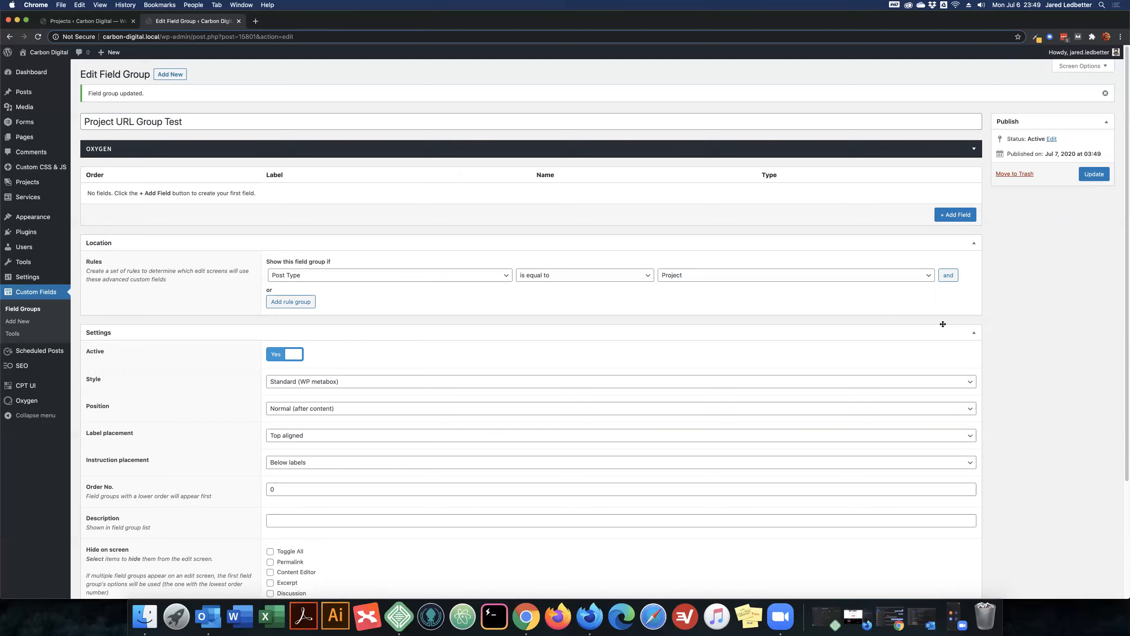
click(974, 332)
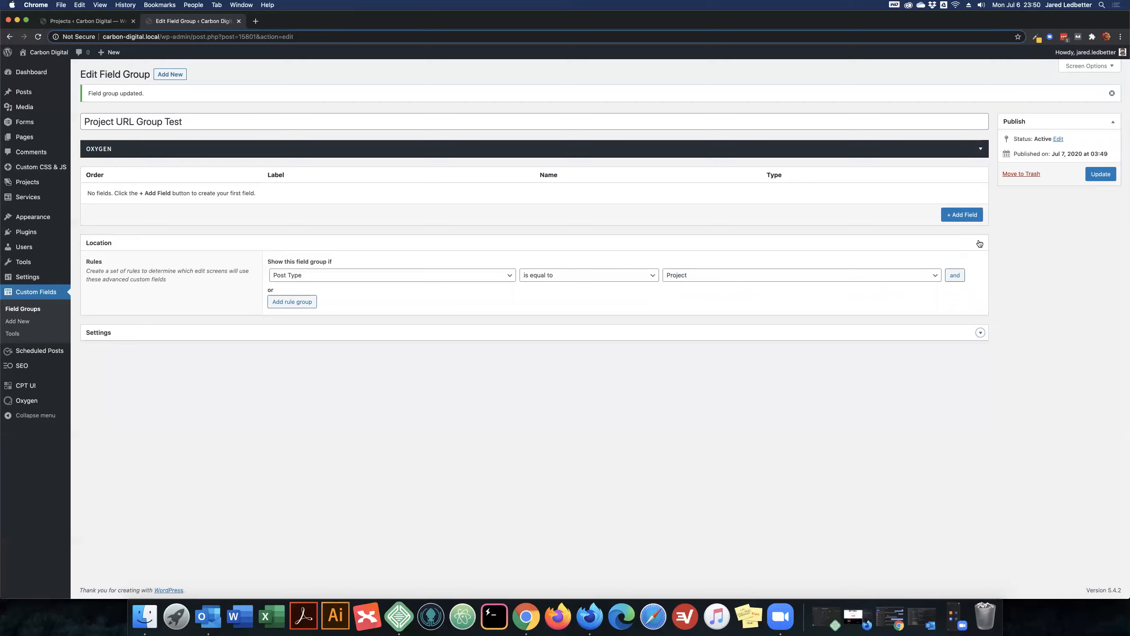
click(980, 244)
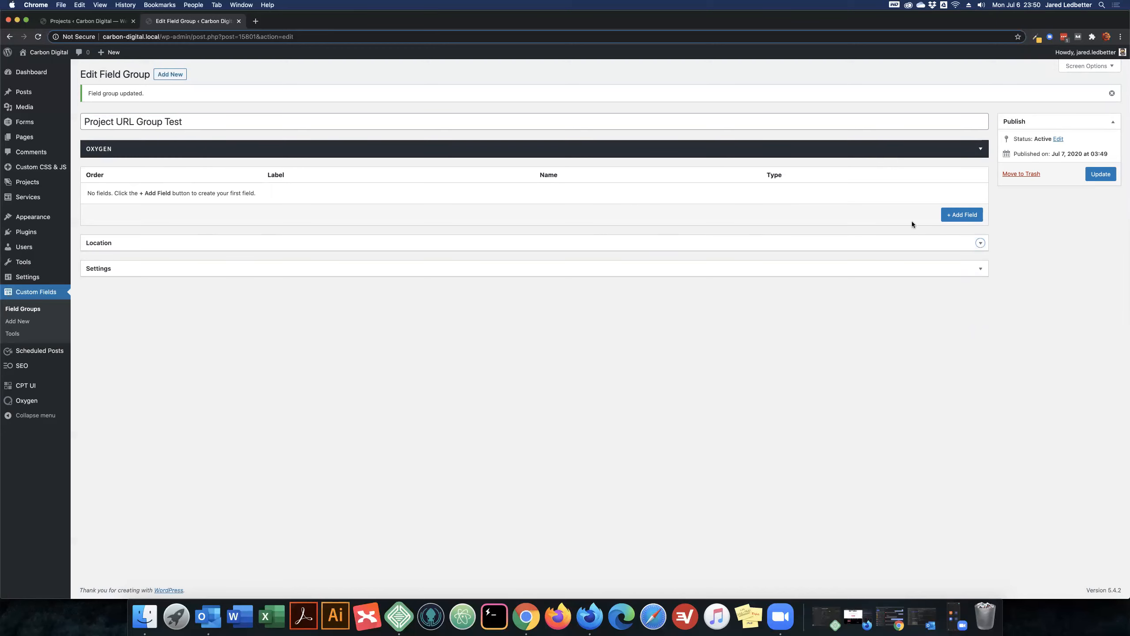
- Add a field labelled "Project URL" with the name project_url and type Url to the field group, and update the group
click(968, 215)
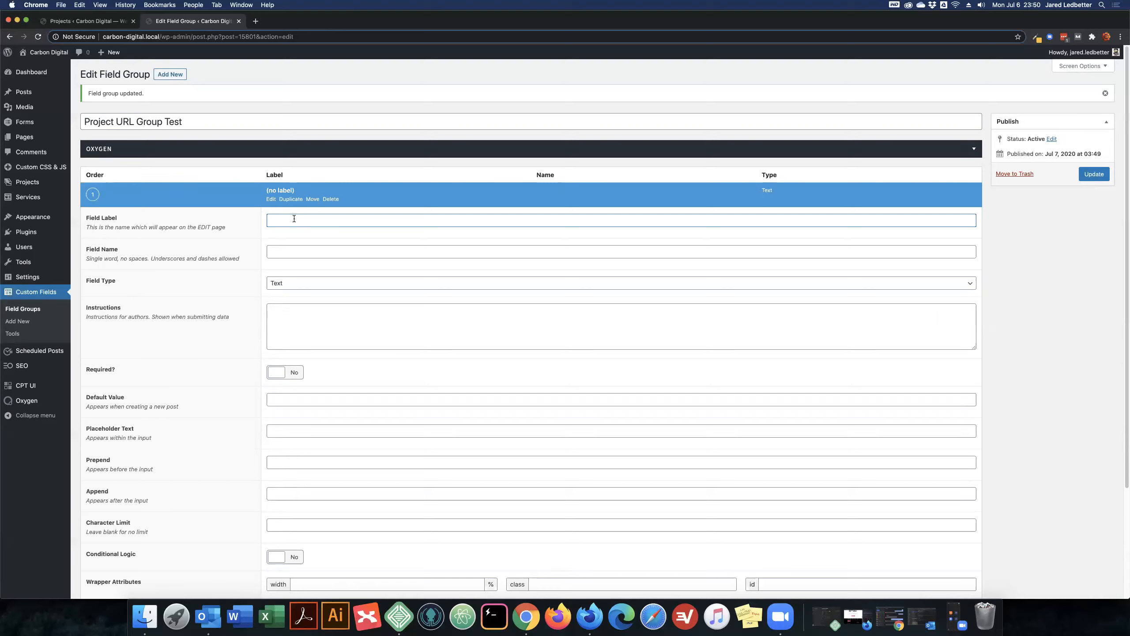
text(Project URL)
key(Tab)
click(319, 253)
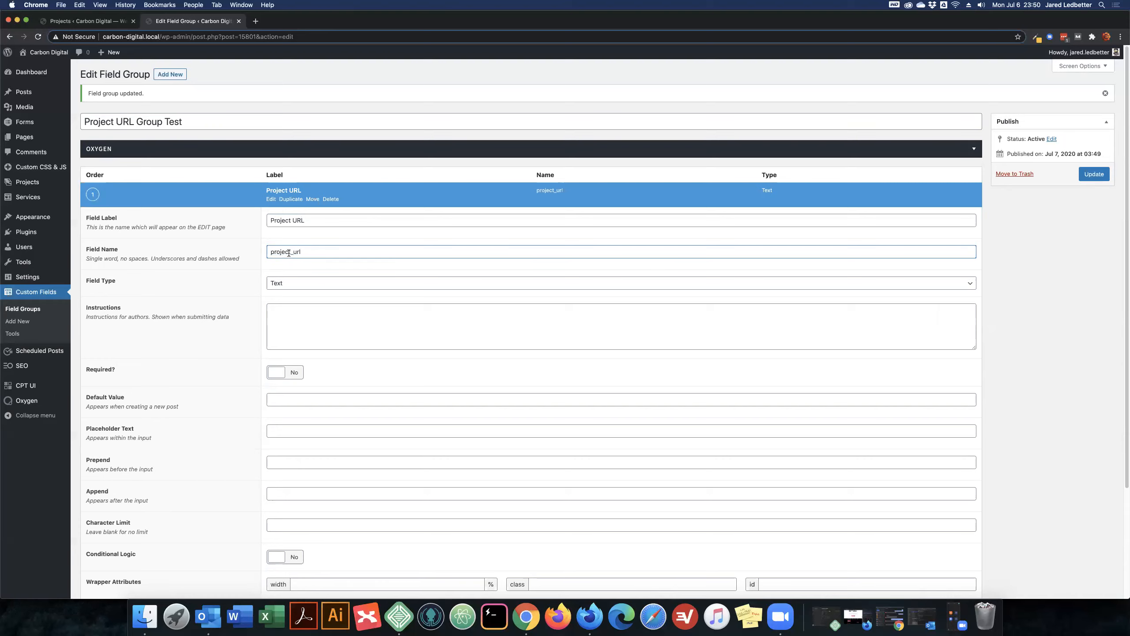
click(320, 283)
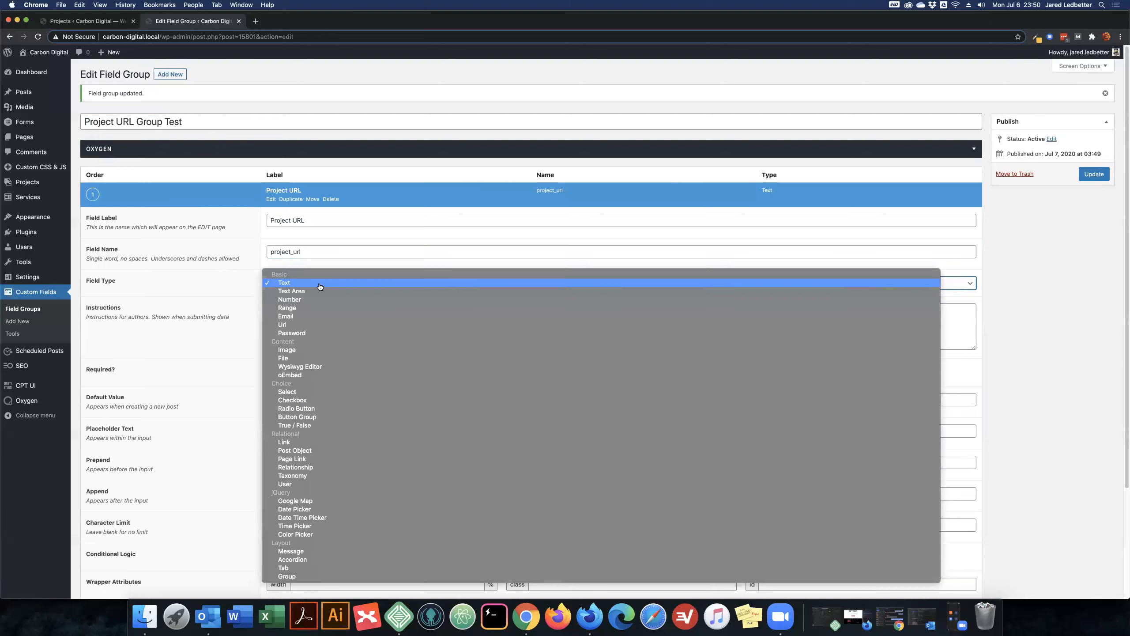
click(313, 325)
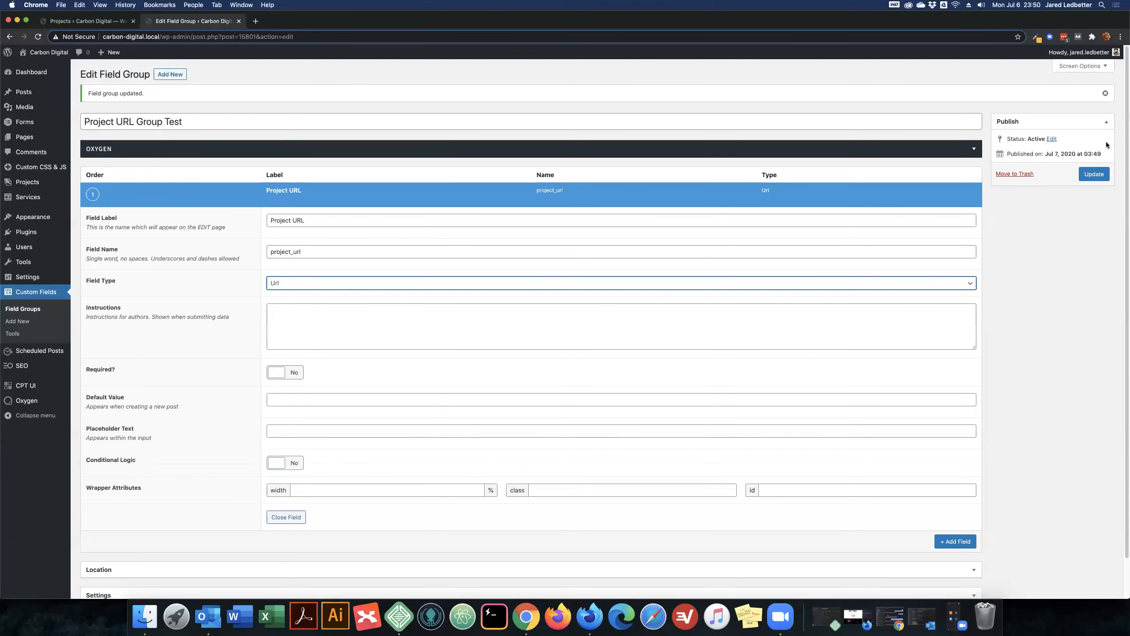
click(1098, 177)
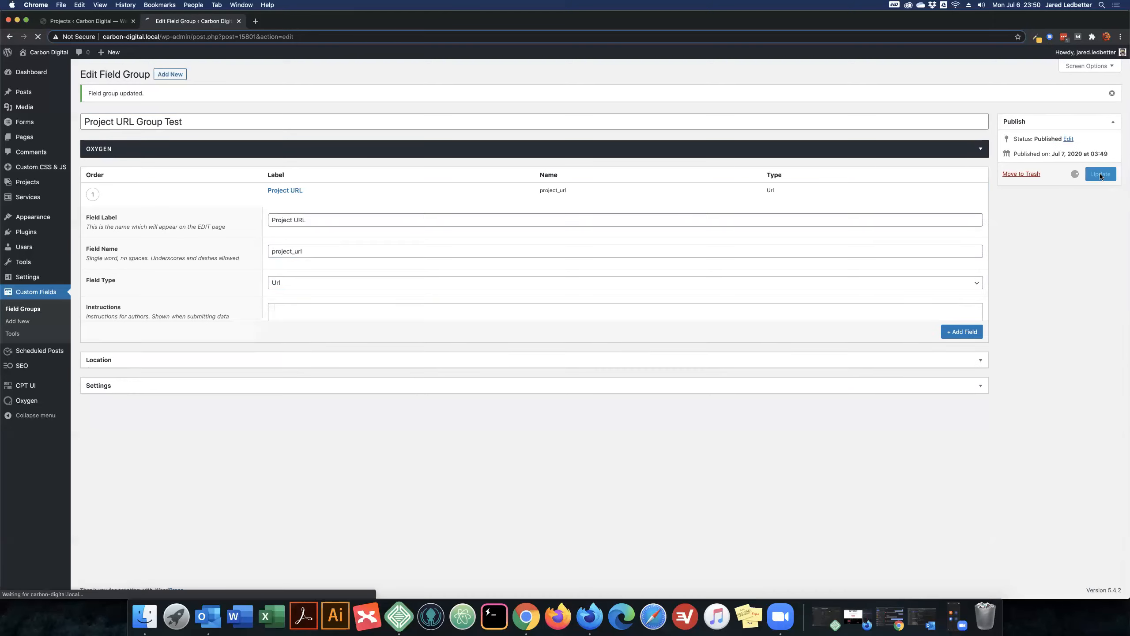
- Expand the field group's settings and review the available Position choices
click(543, 270)
scroll(203, 288, down, 3)
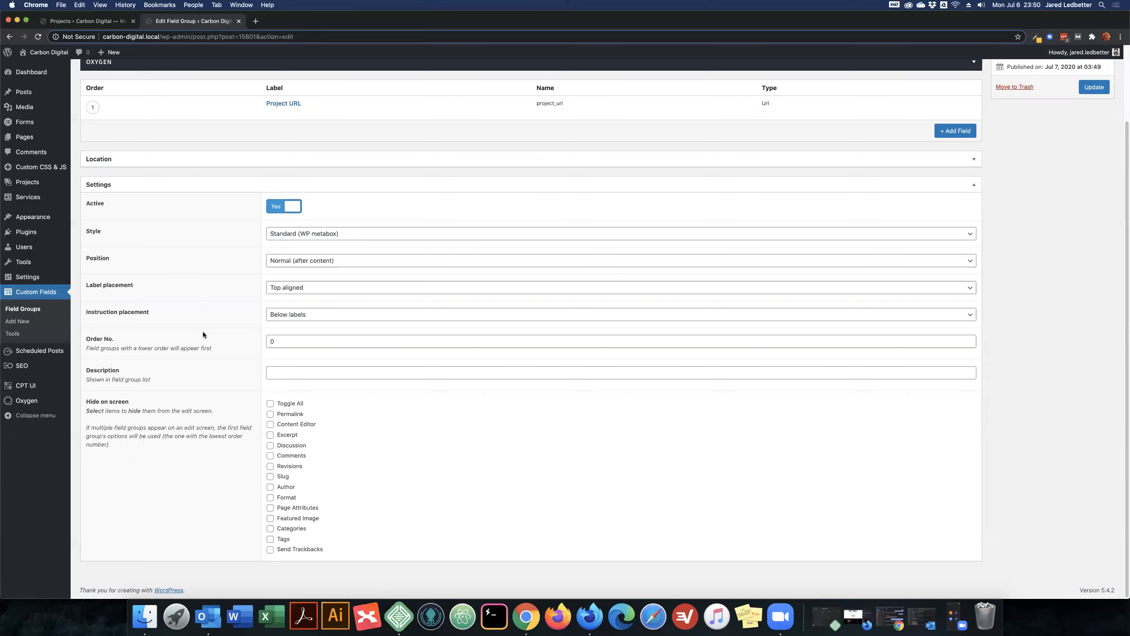
scroll(203, 334, up, 3)
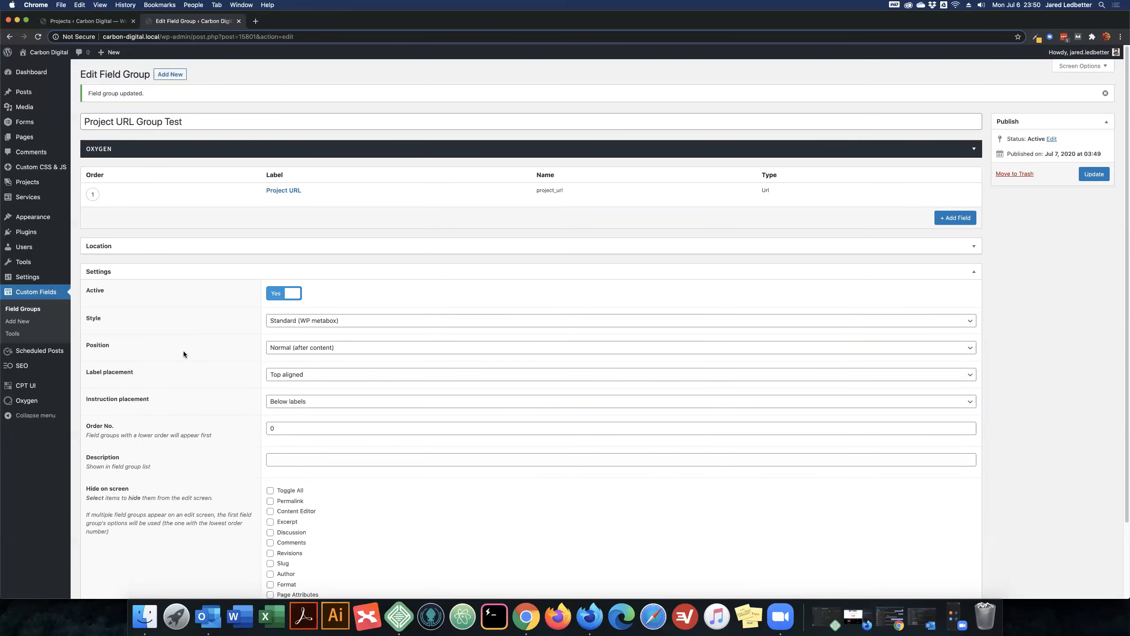
click(331, 349)
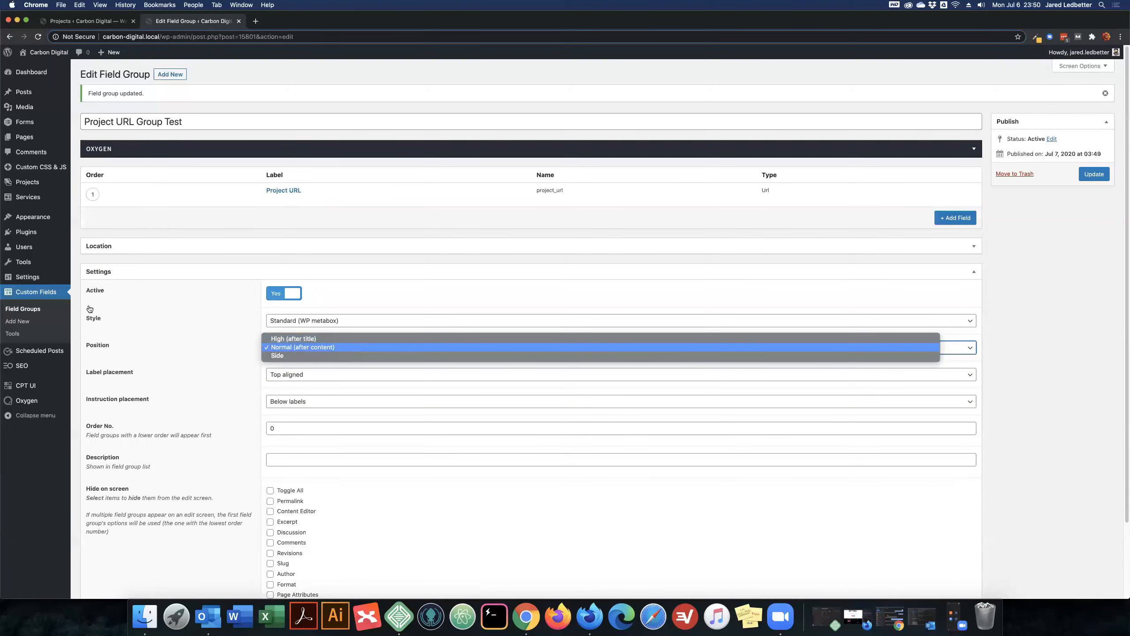
- Return to the list of field groups and move Project URL Group Test to the trash
click(35, 310)
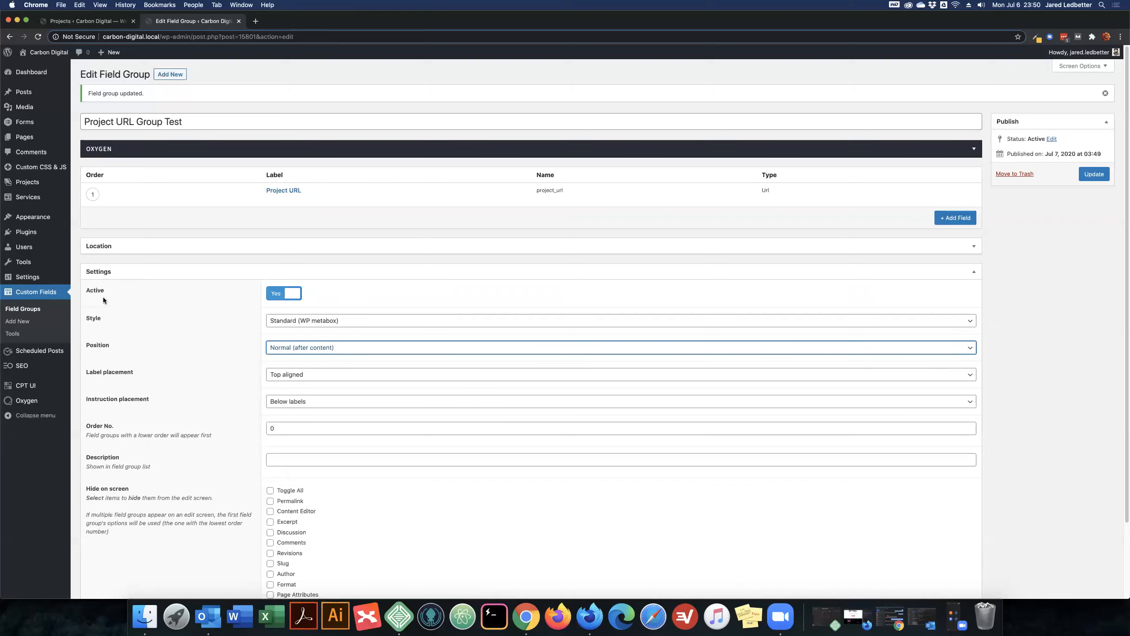
click(23, 310)
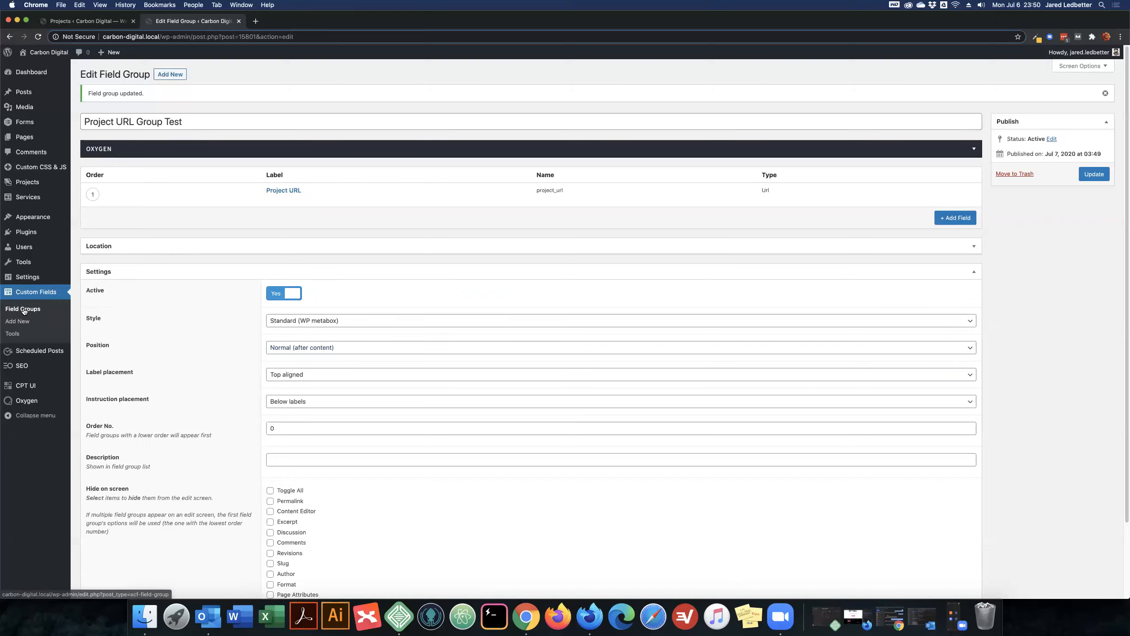
click(154, 157)
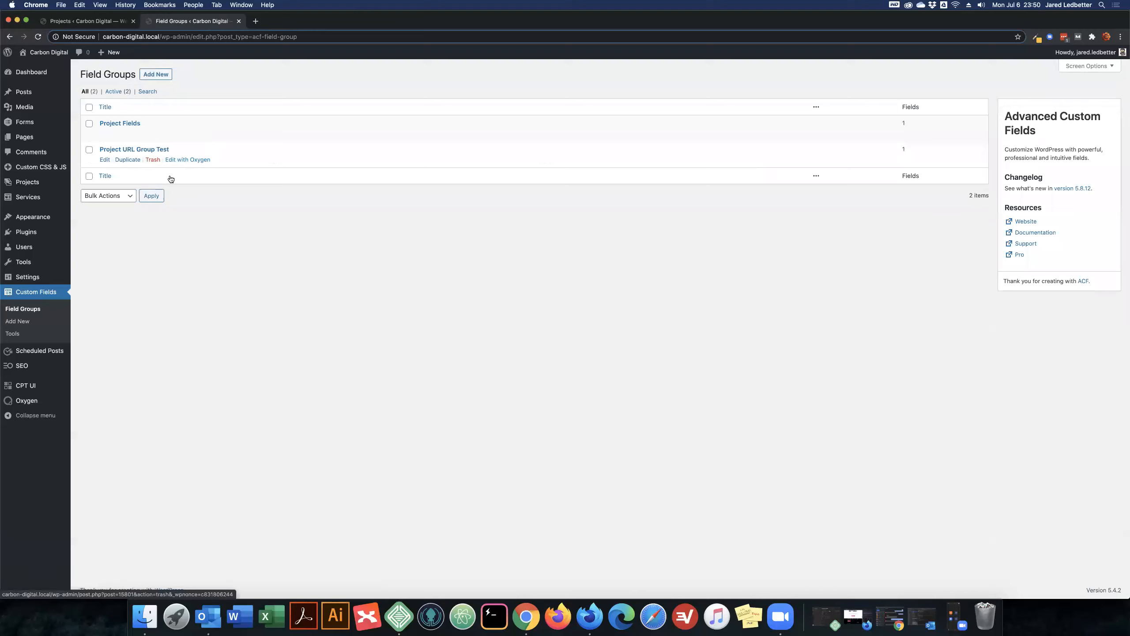
- Open the Project Fields group and review its Position options and the configuration of its Project URL field
click(121, 147)
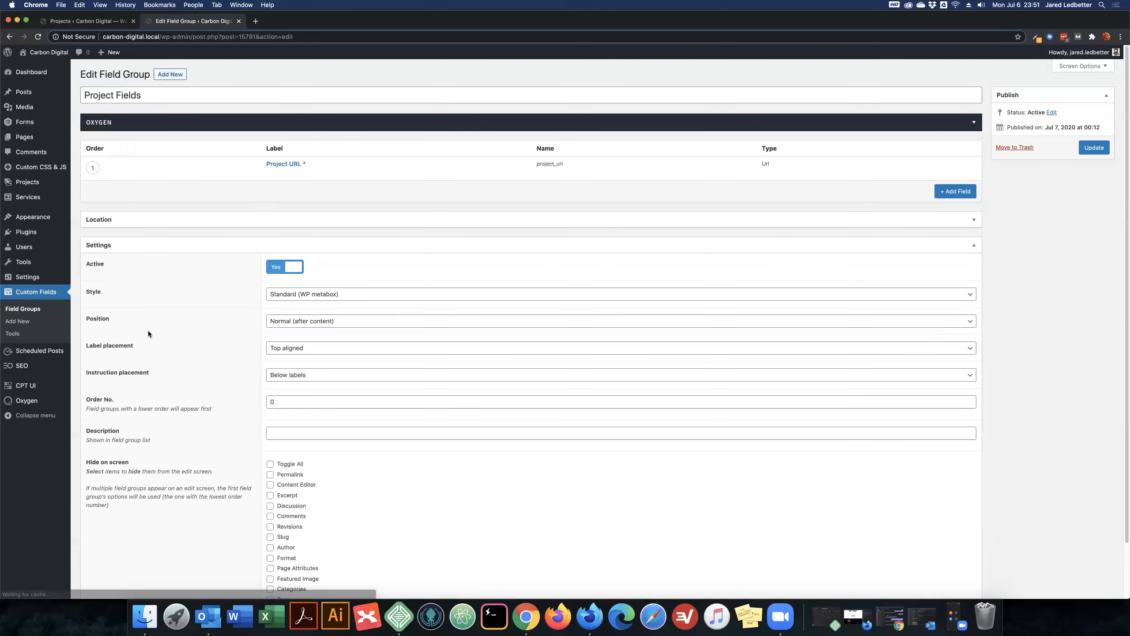
click(320, 321)
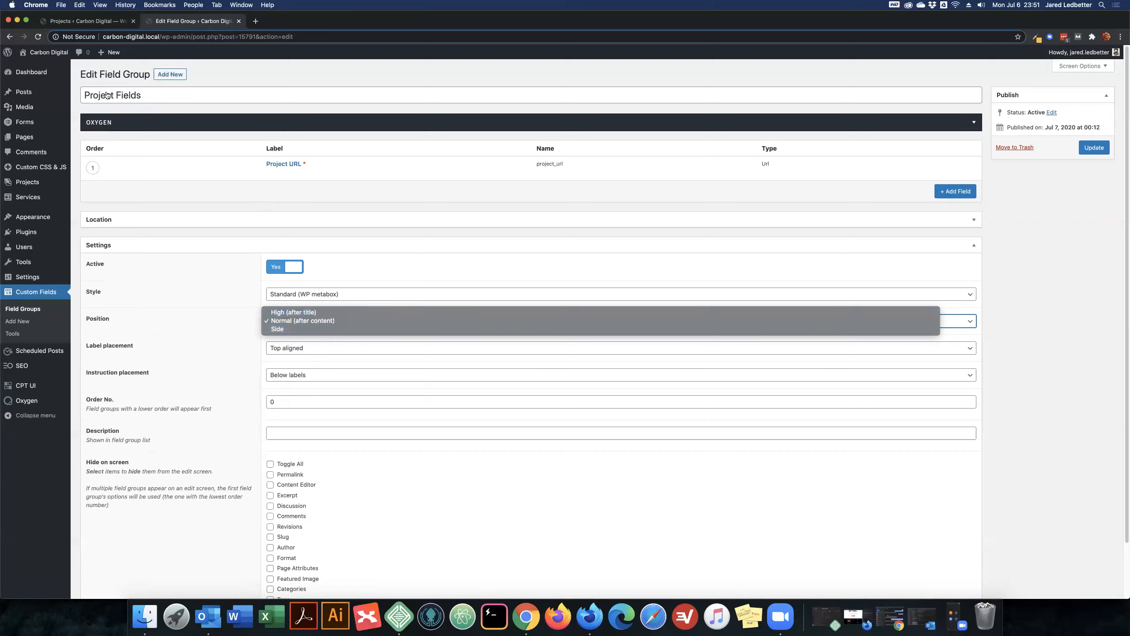
click(166, 94)
triple_click(121, 102)
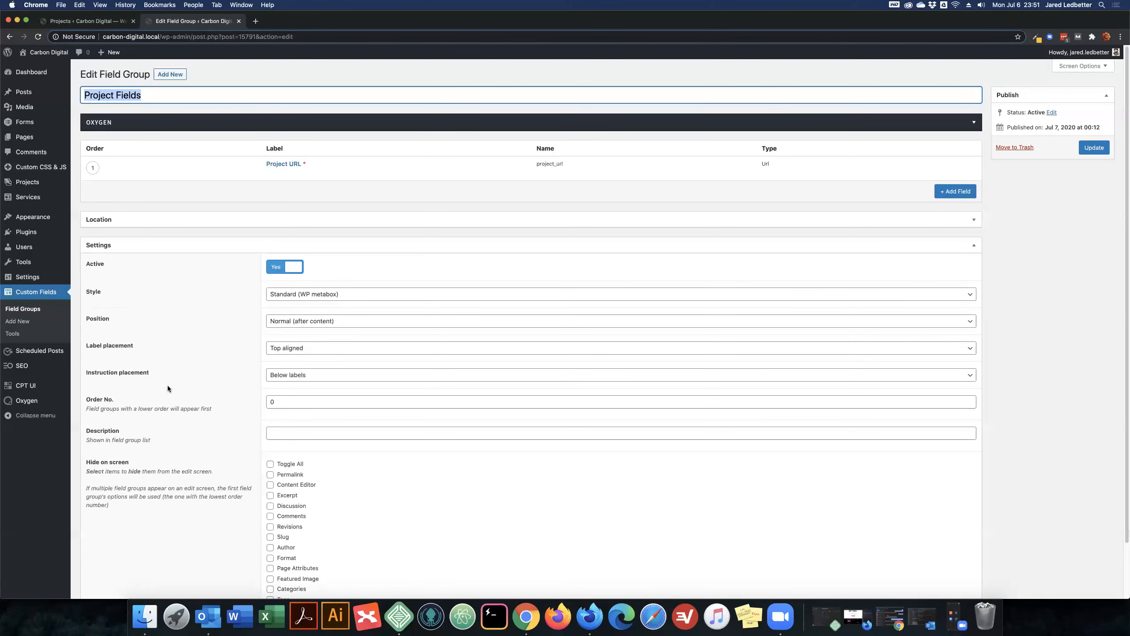
click(303, 321)
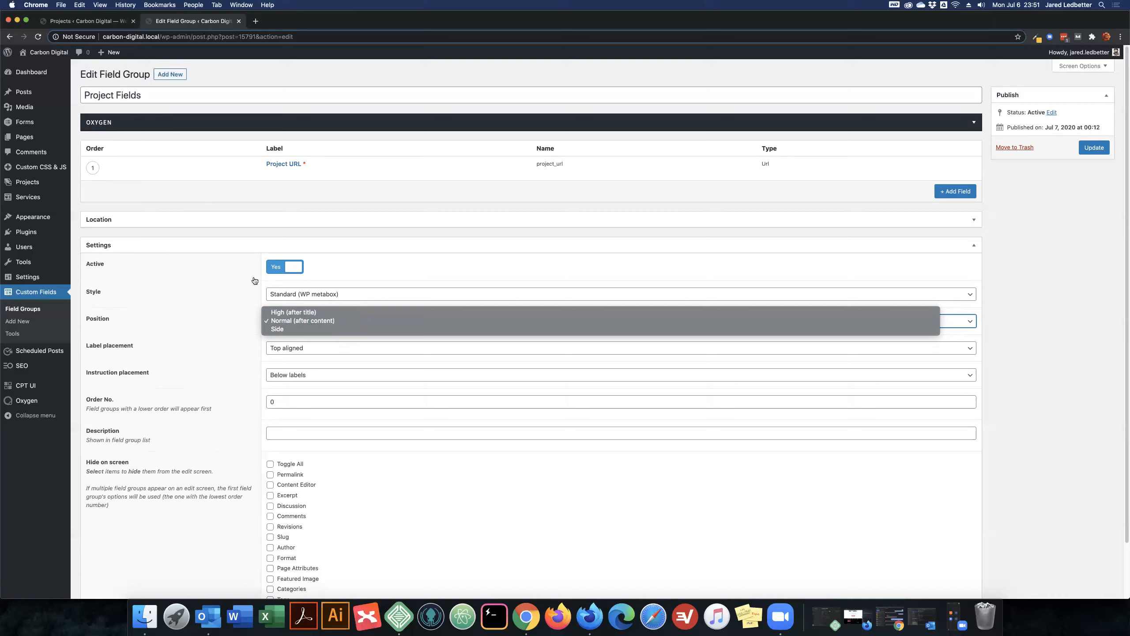
click(1055, 265)
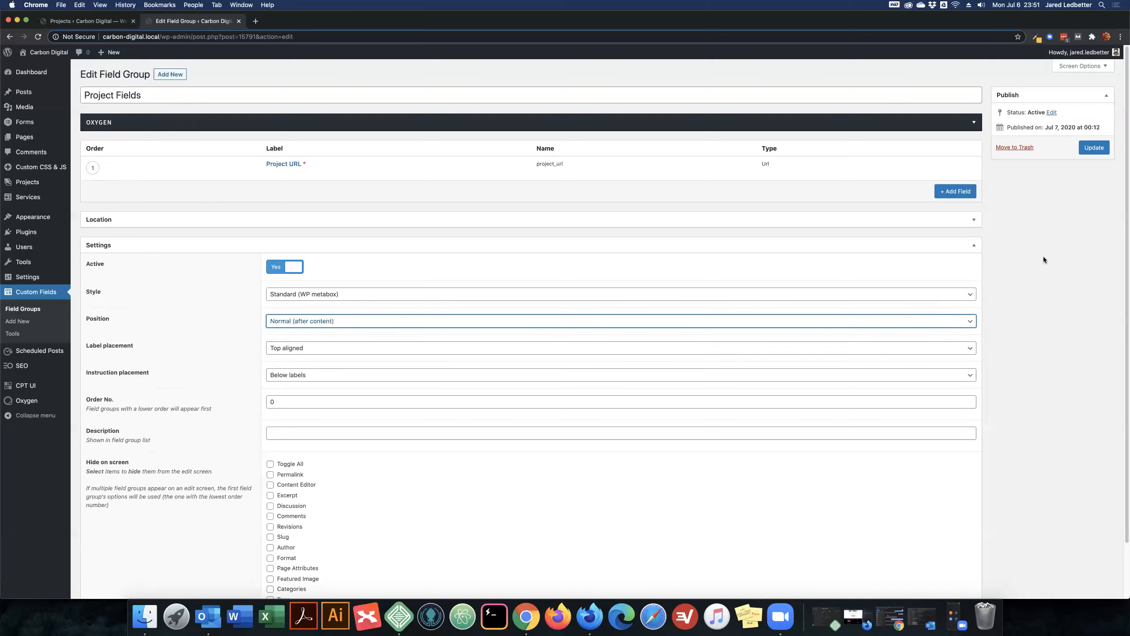
click(280, 165)
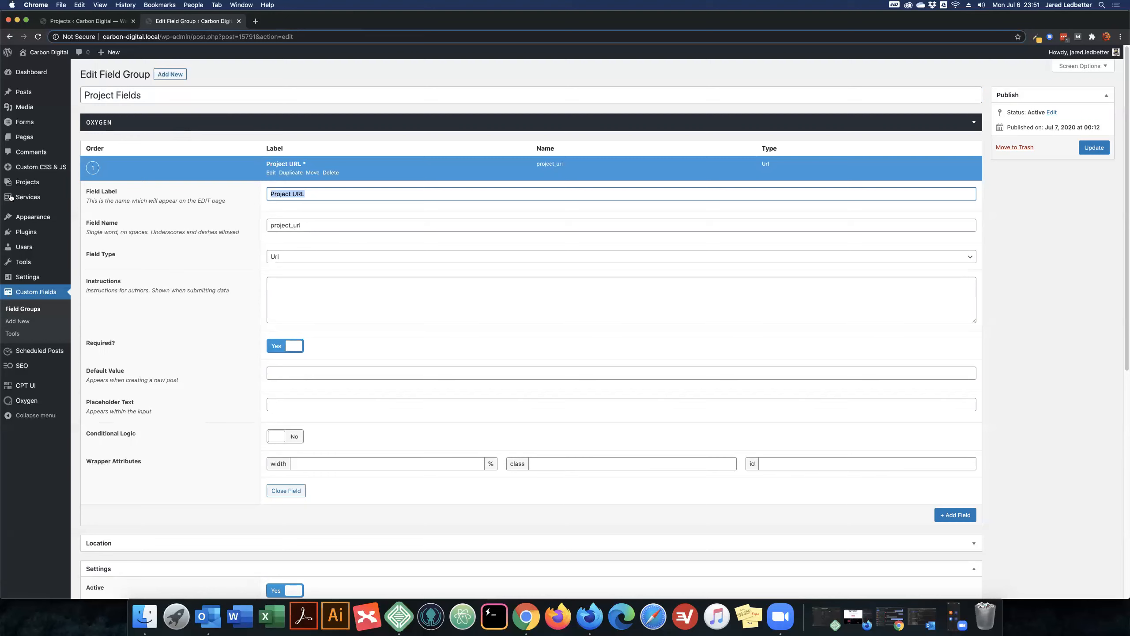
- Open the Gabaldon Construction & Realty project for editing
click(27, 182)
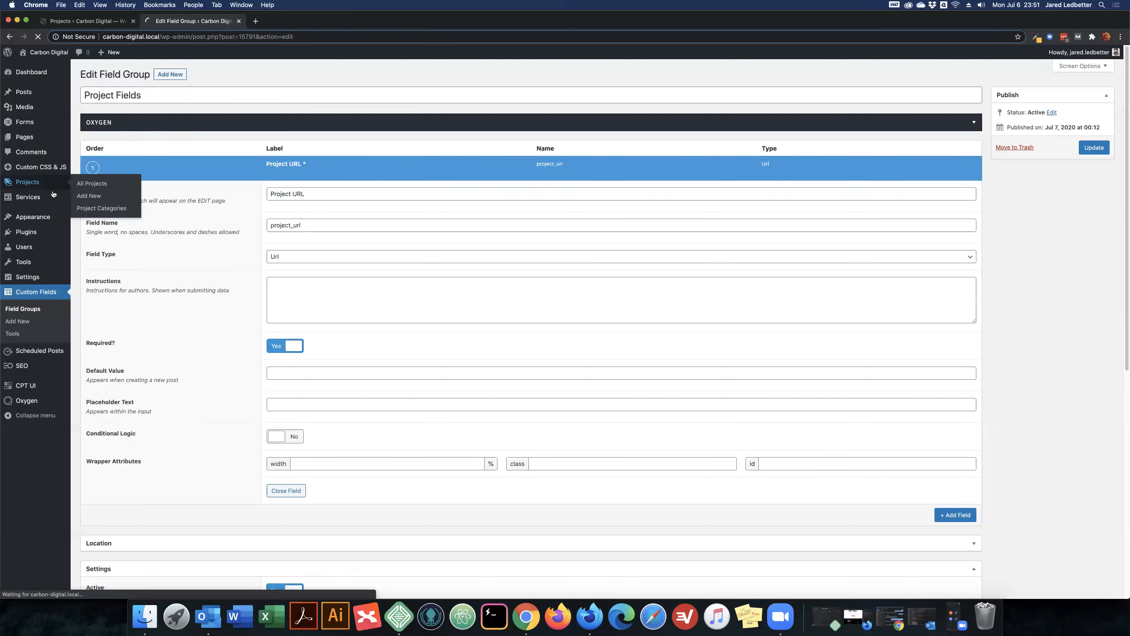
scroll(270, 270, down, 3)
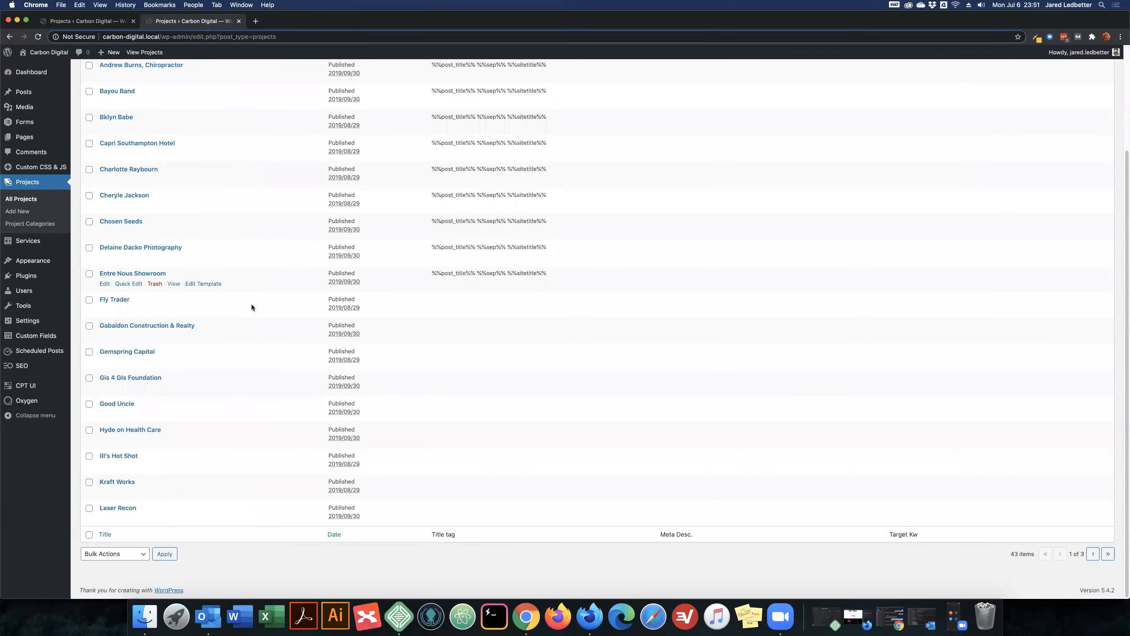
click(186, 326)
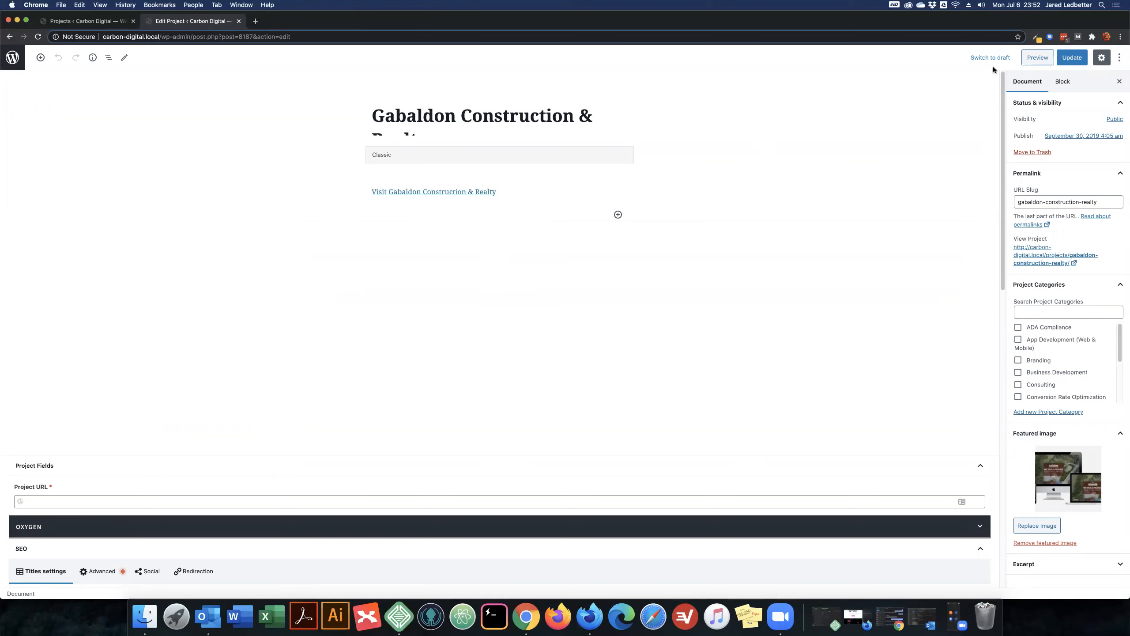
- Collapse the Project Fields box, move it below the Content analysis section, and check that it expands and collapses there
scroll(339, 321, down, 3)
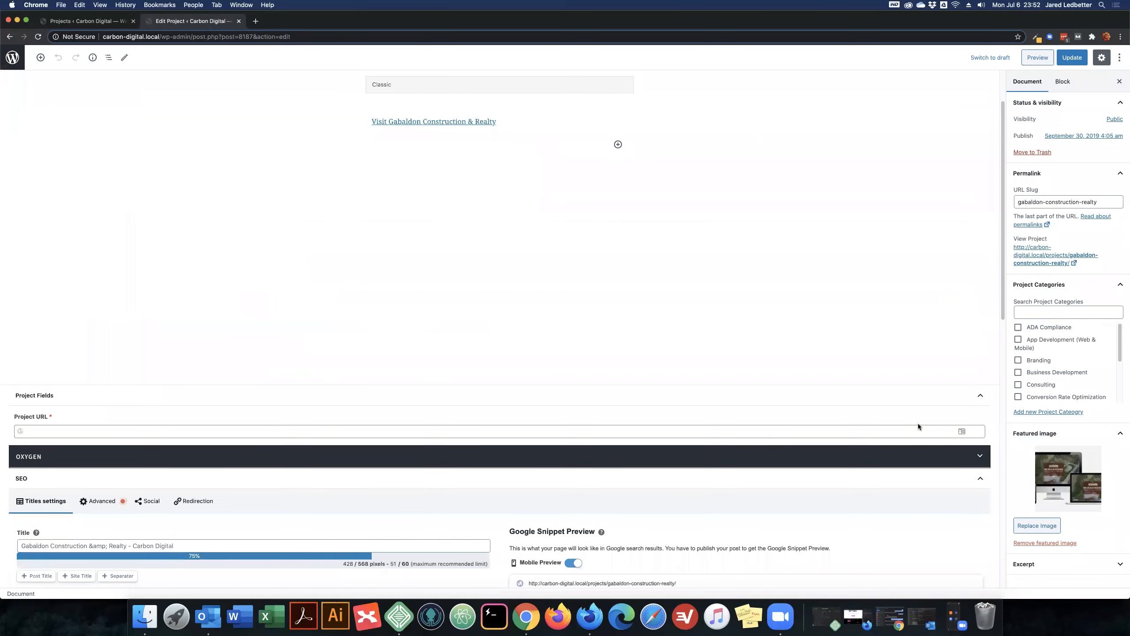
click(981, 397)
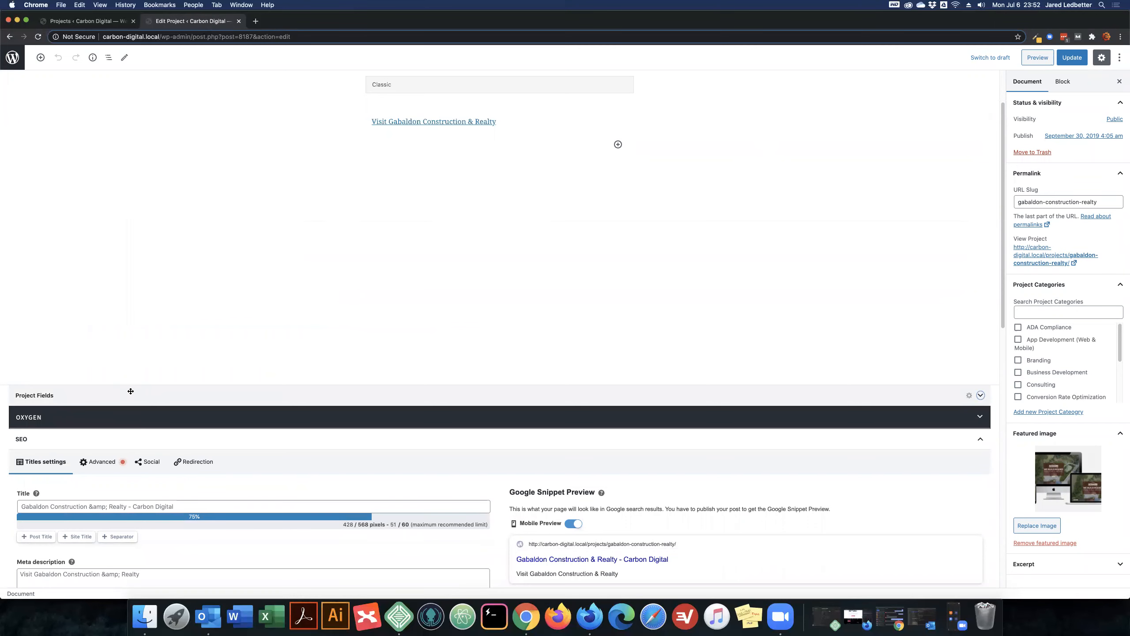
drag(131, 391, 158, 493)
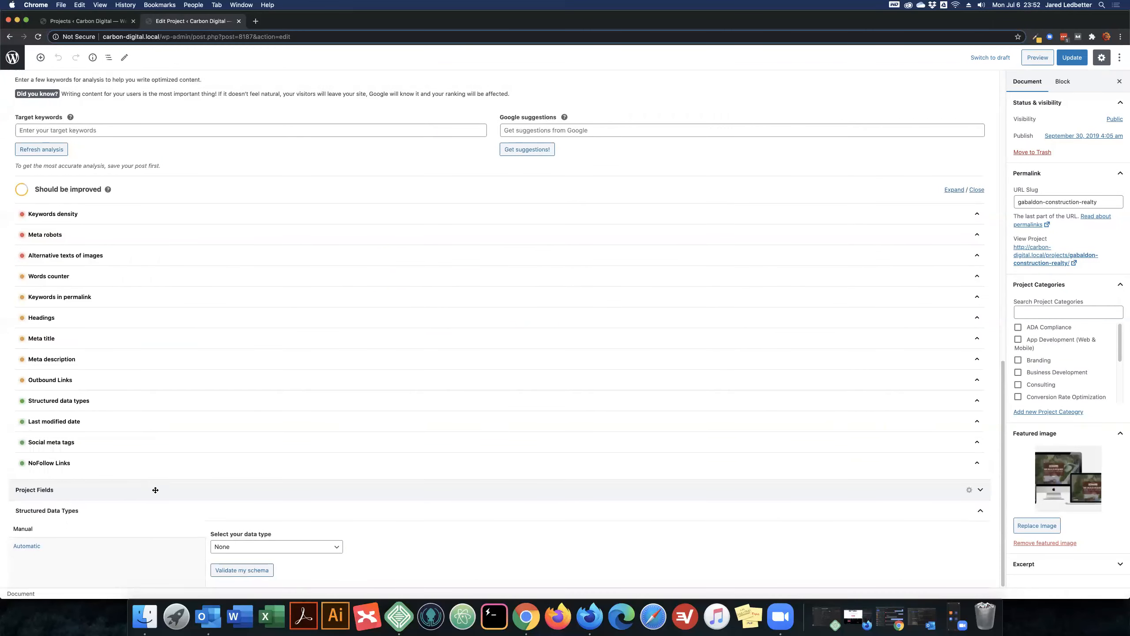
click(158, 492)
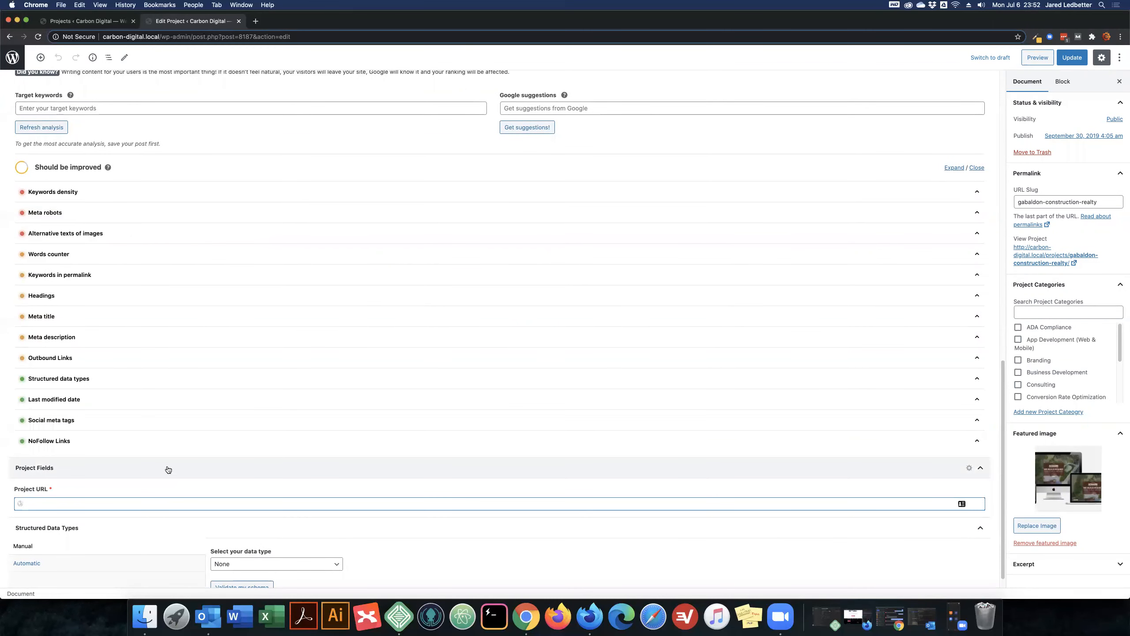
click(167, 472)
- Move the Project Fields box back above the Oxygen section and expand it
drag(136, 490, 143, 195)
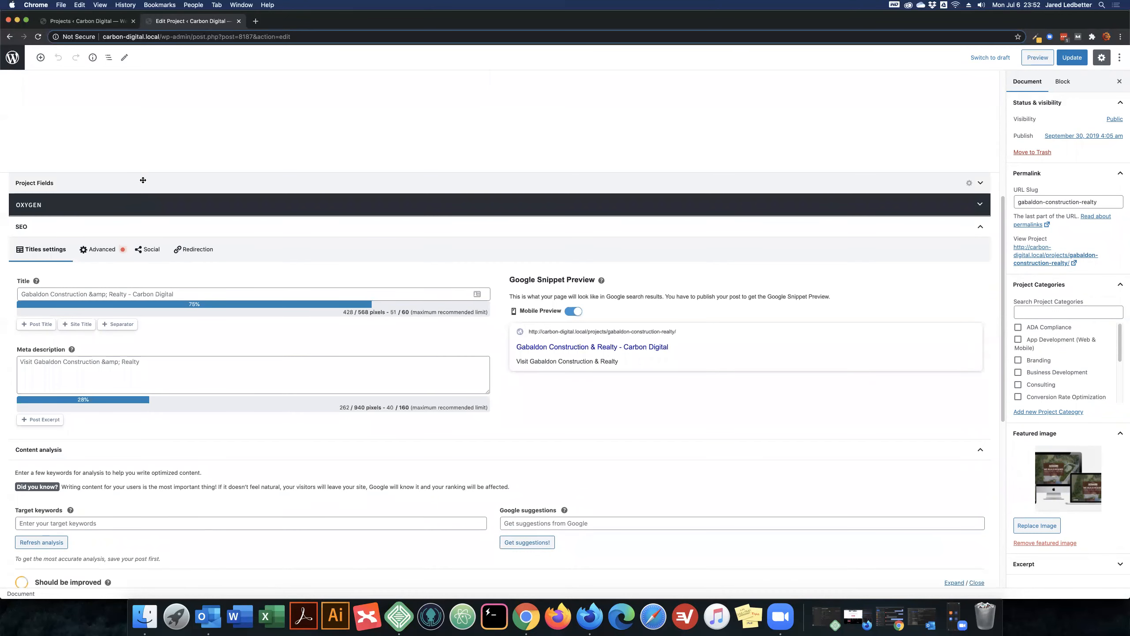
click(143, 181)
scroll(427, 217, up, 6)
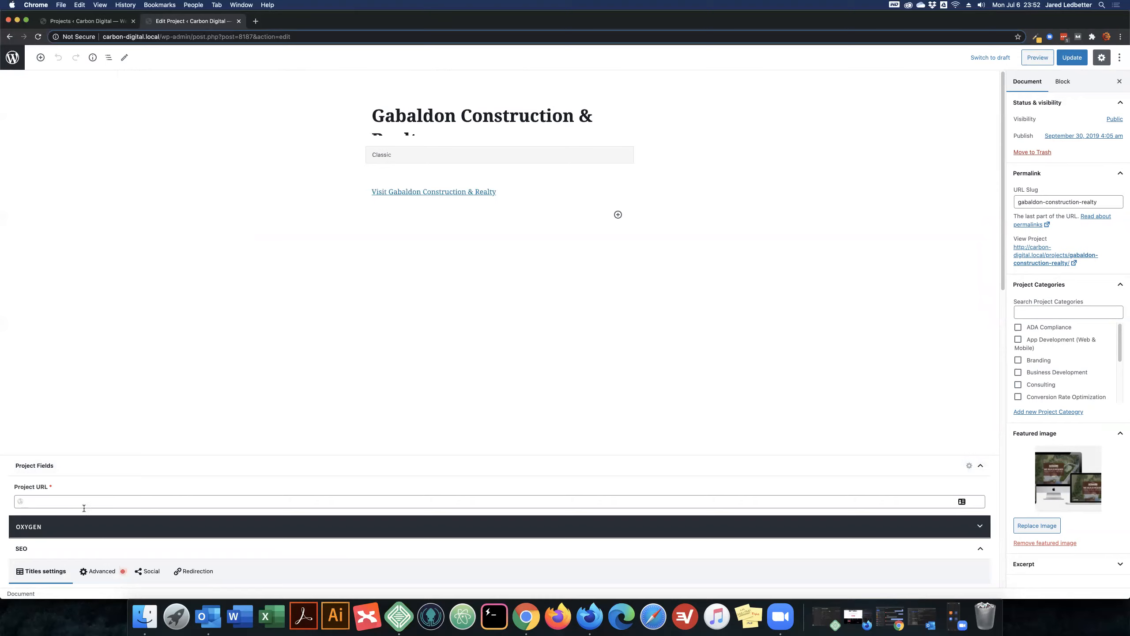
click(523, 194)
click(449, 222)
key(super+c)
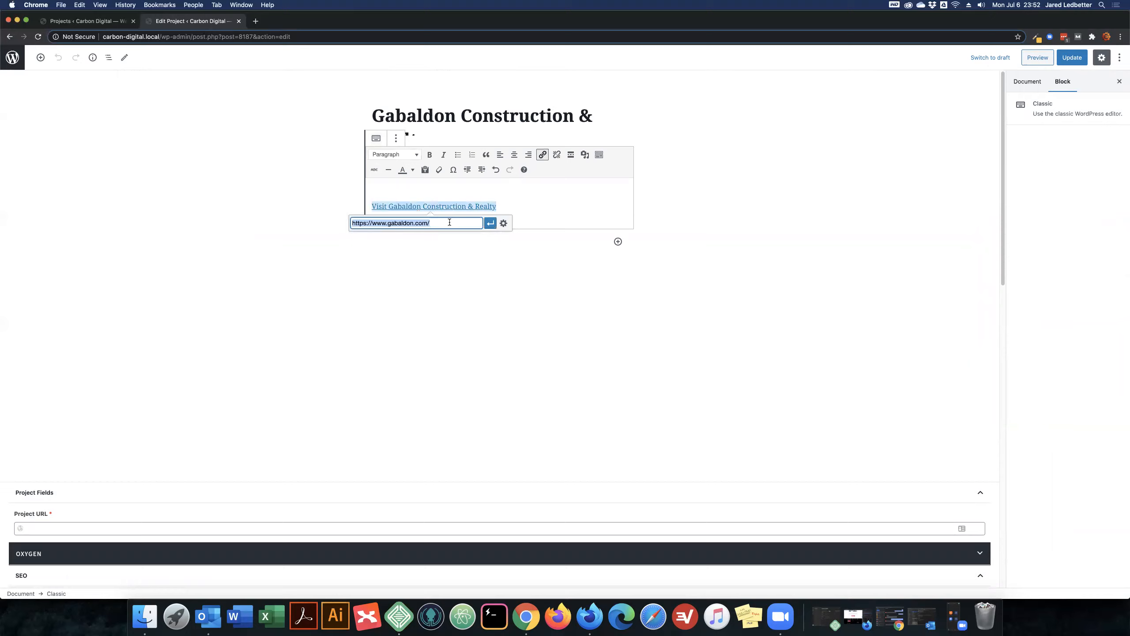
click(40, 530)
key(super+v)
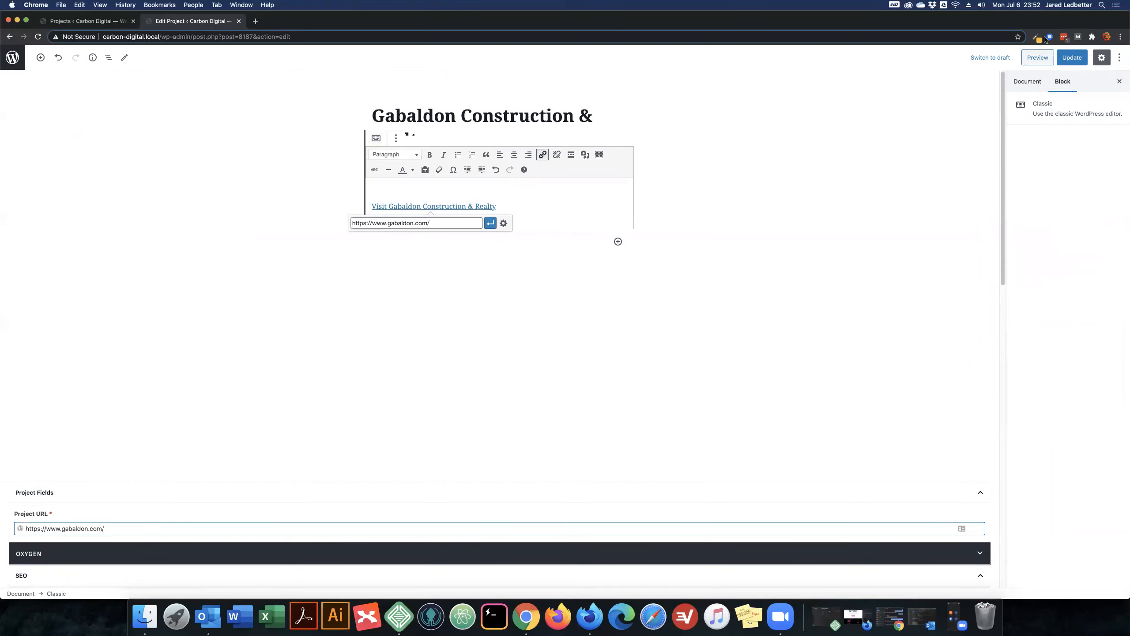
click(1023, 81)
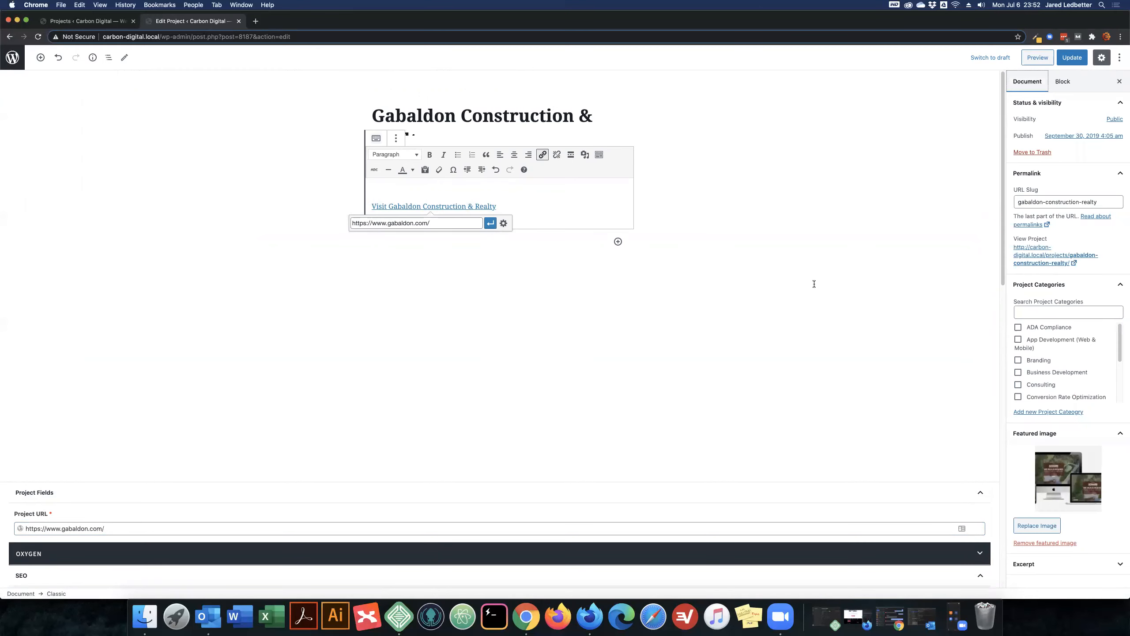
click(1073, 57)
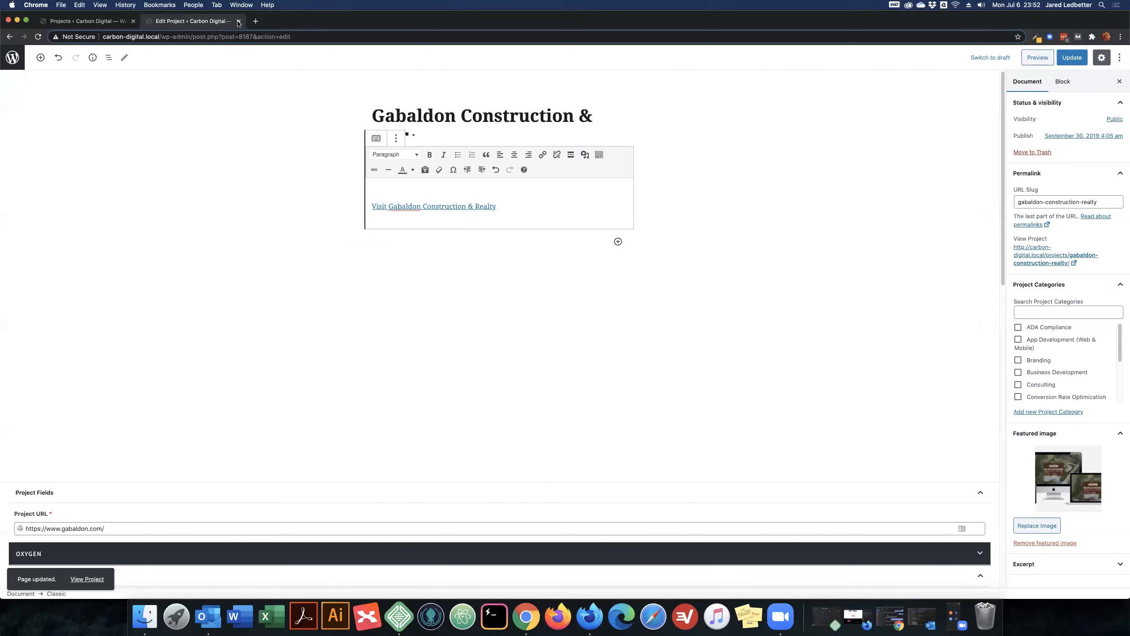
click(87, 578)
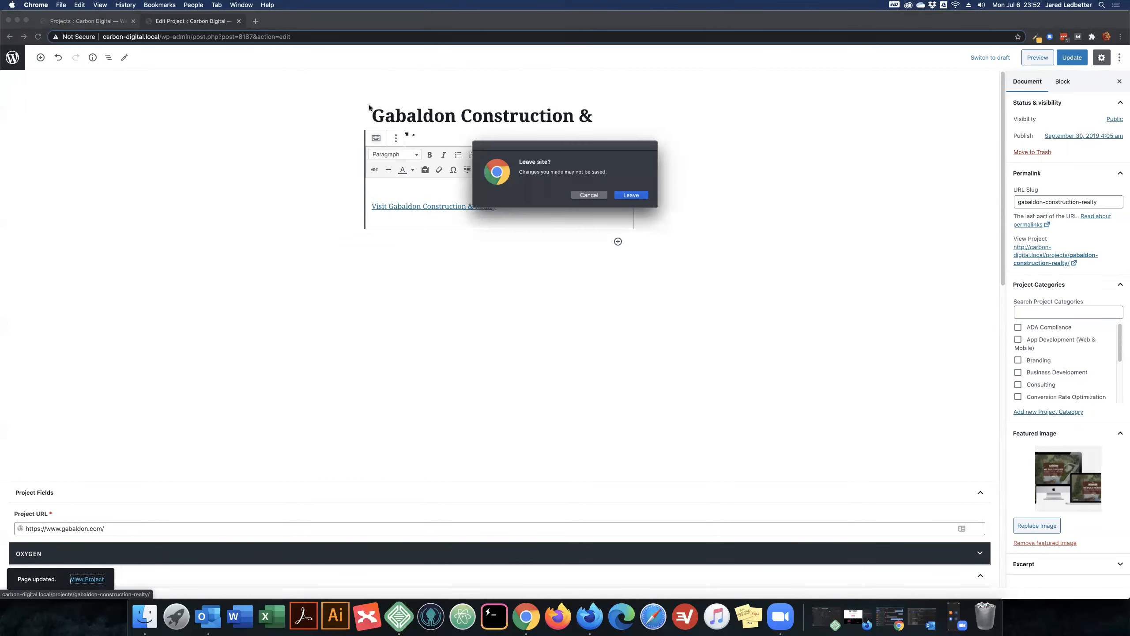
click(590, 195)
click(1052, 63)
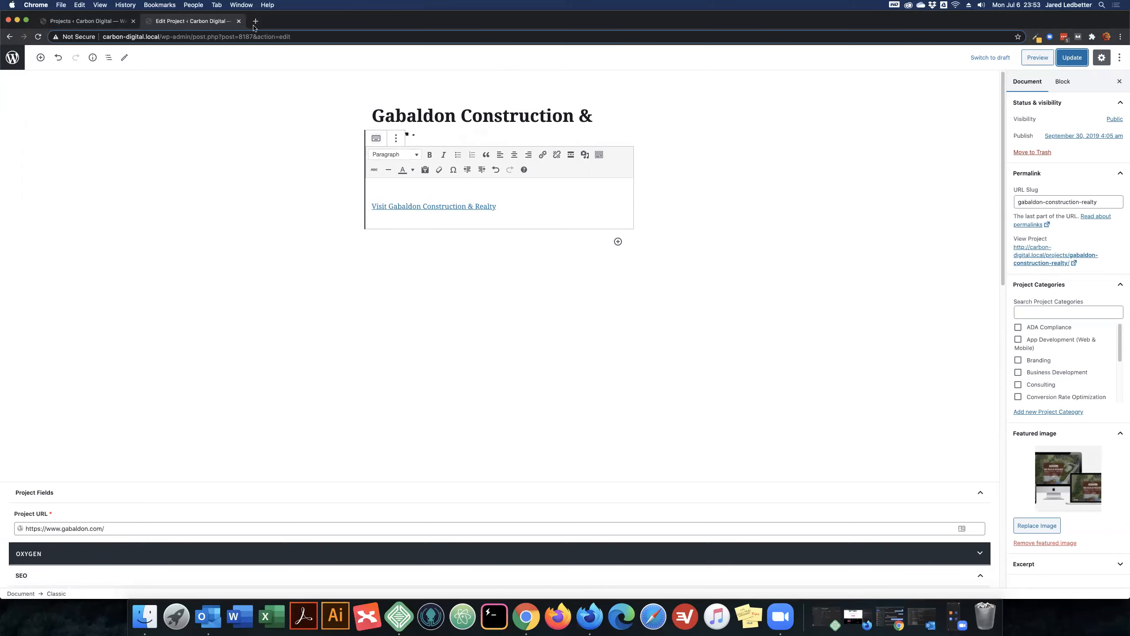
- Close the project editor and view the live Gabaldon Construction & Realty page to examine its Visit Client Site button
click(239, 21)
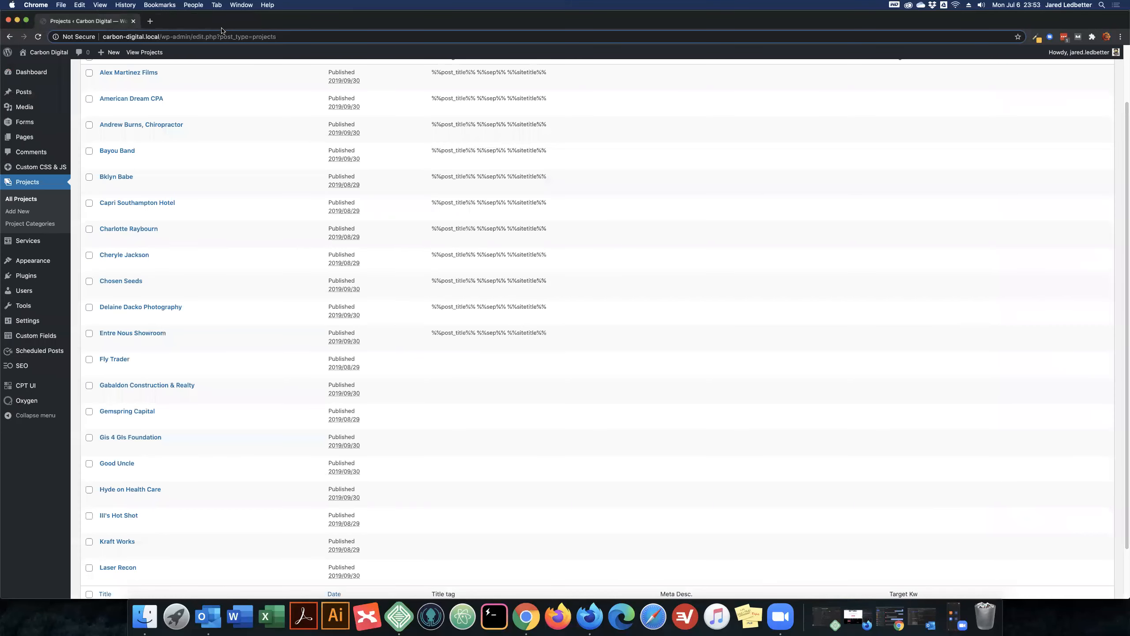
super+click(174, 395)
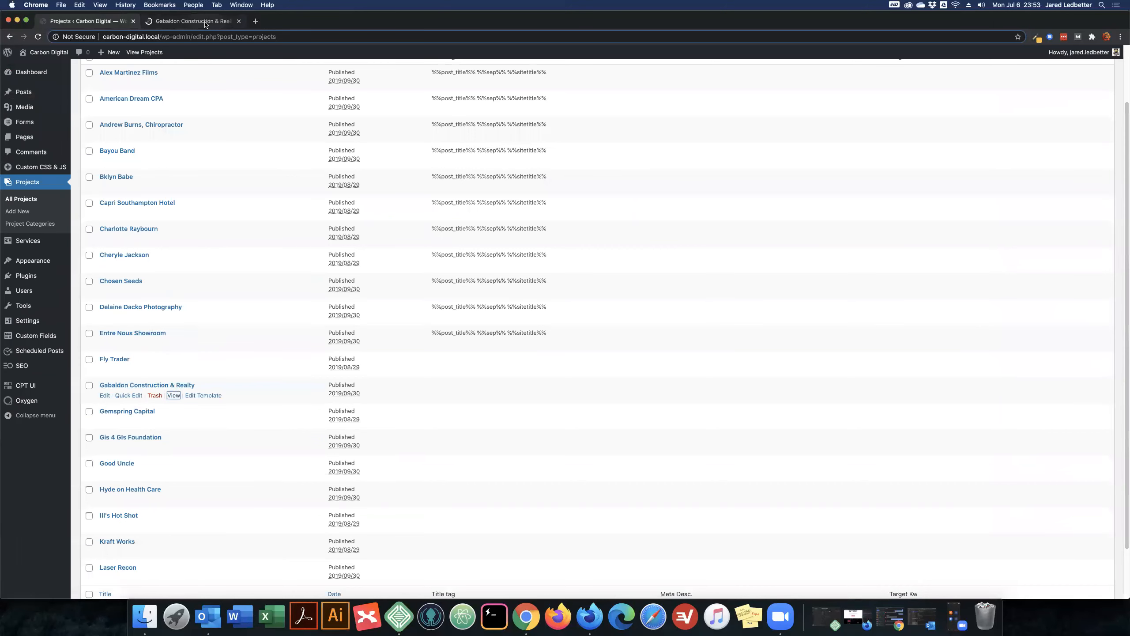
key(ctrl+Tab)
scroll(310, 178, down, 5)
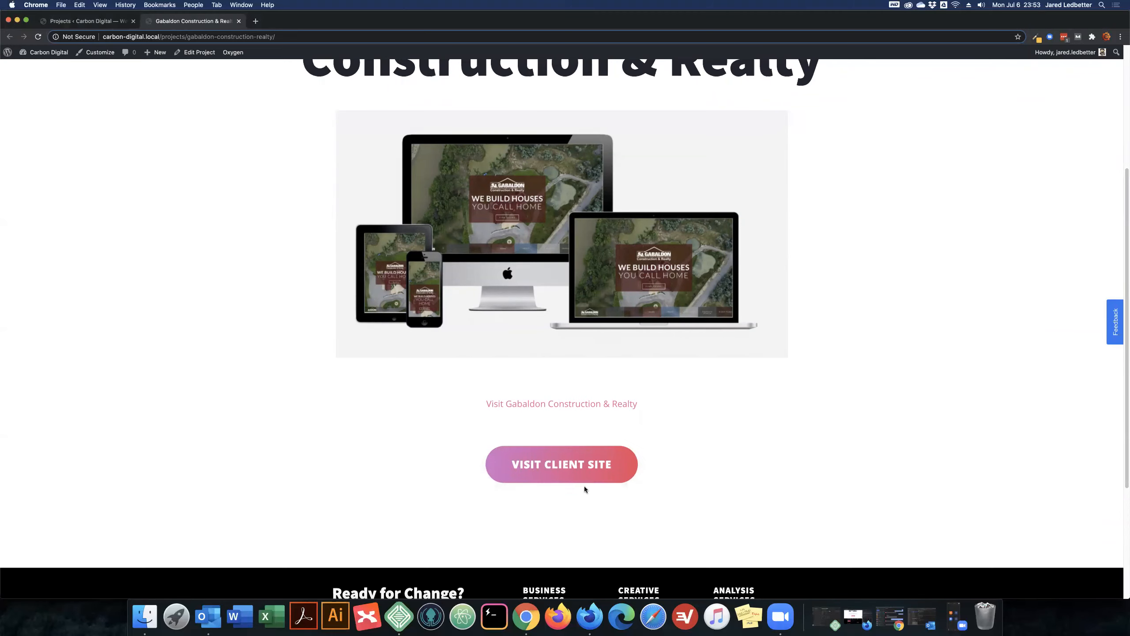
- Test the Visit Client Site button on the live project page and open the "Posts, Projects" template in the Oxygen editor
click(552, 468)
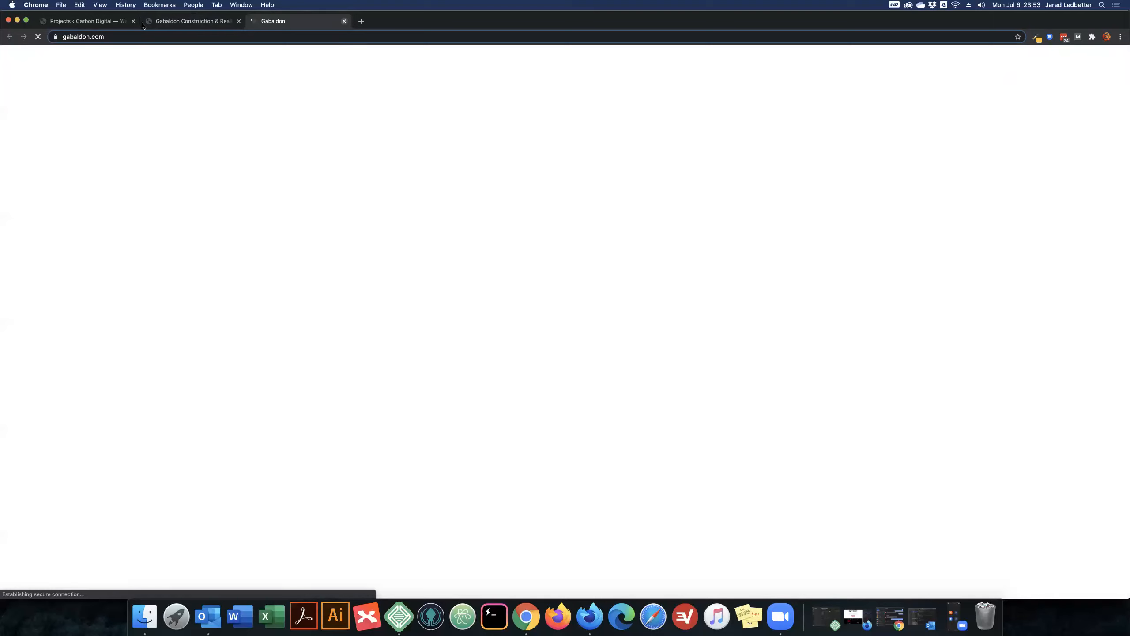
click(95, 22)
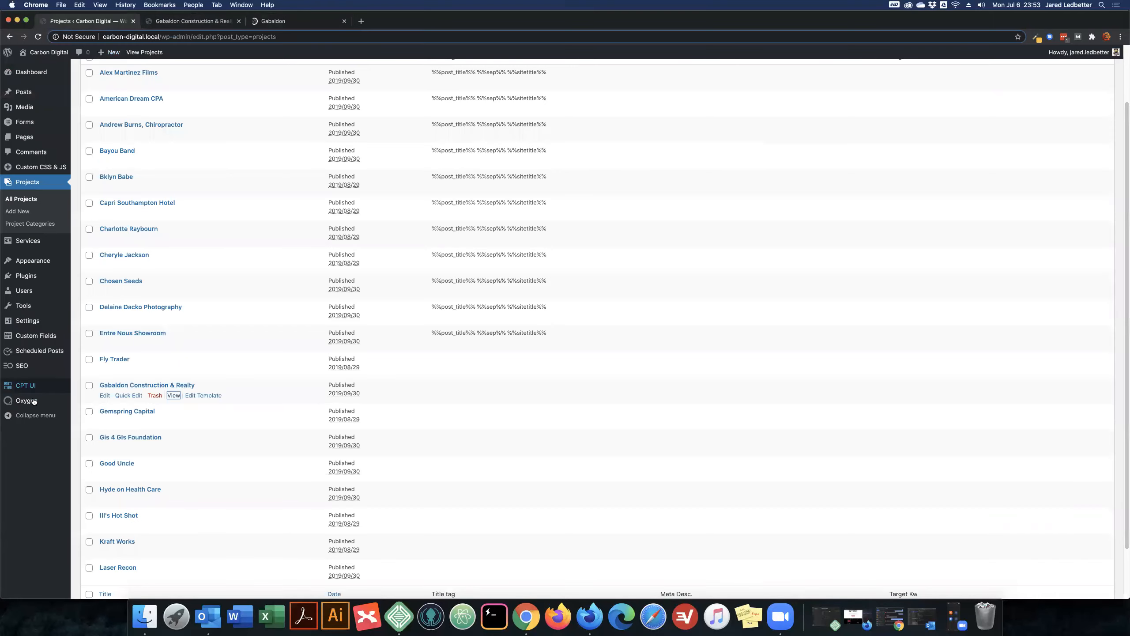
mouse_move(33, 401)
click(101, 414)
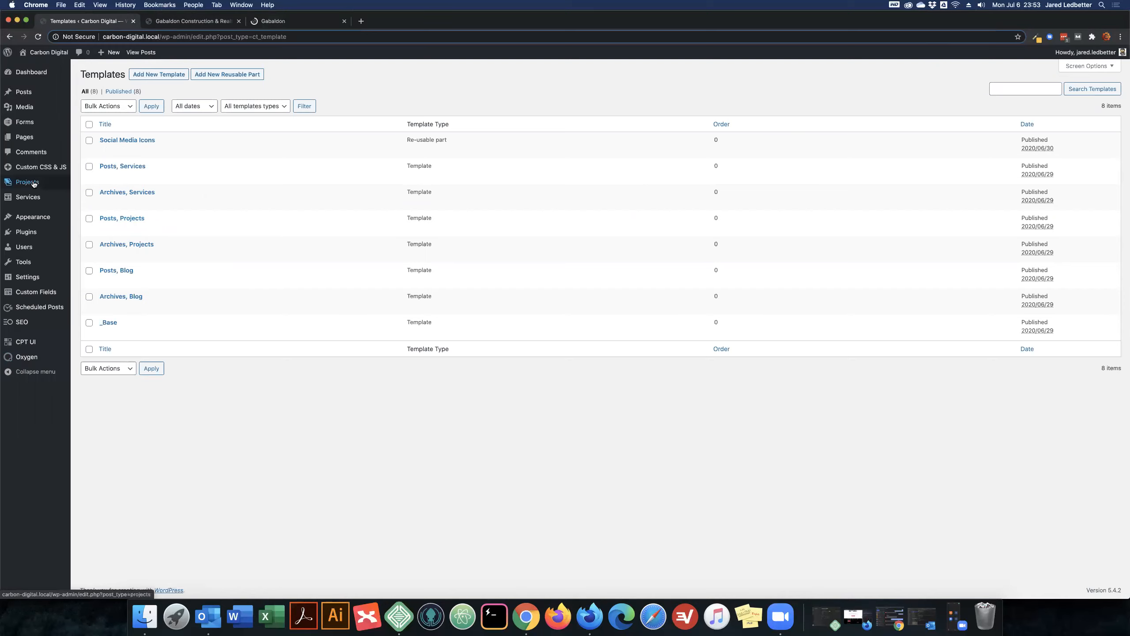
click(205, 22)
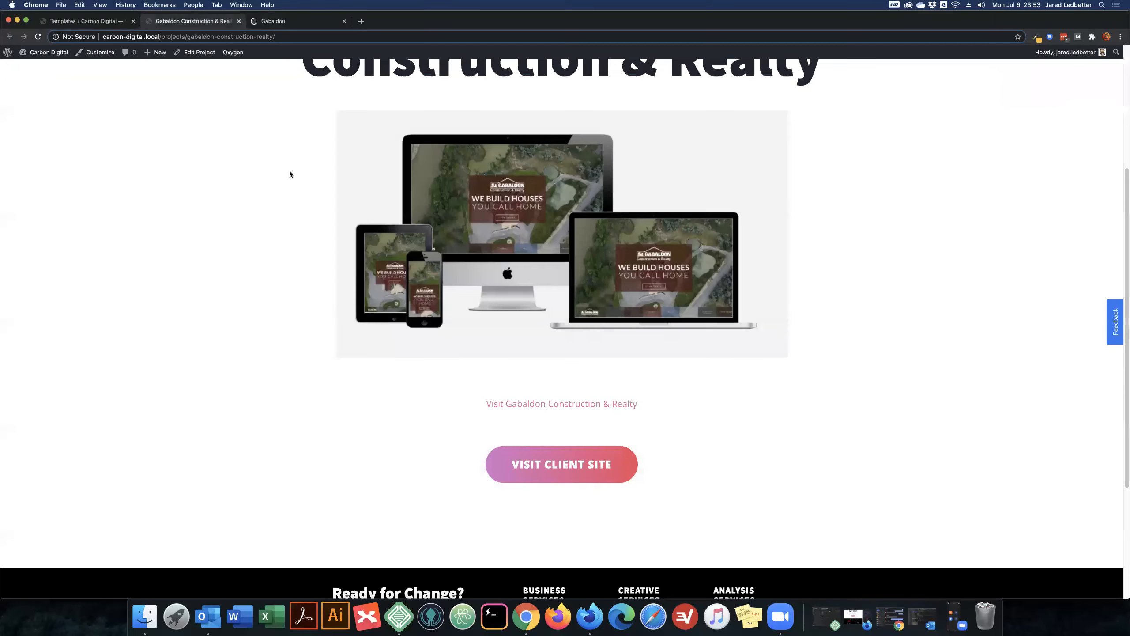
click(111, 22)
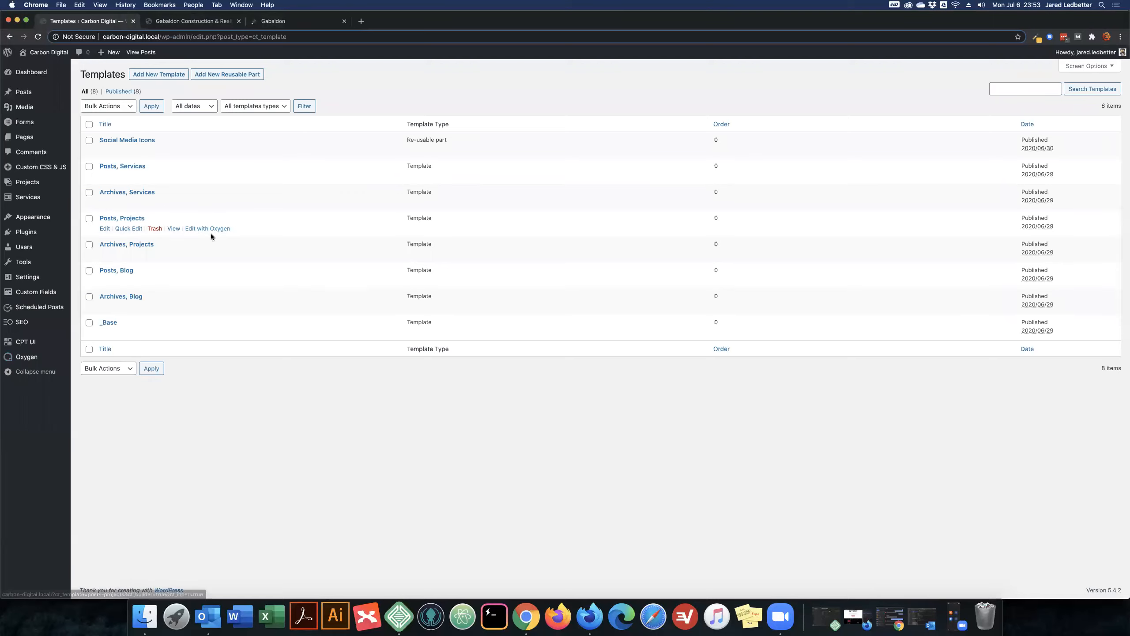
click(212, 235)
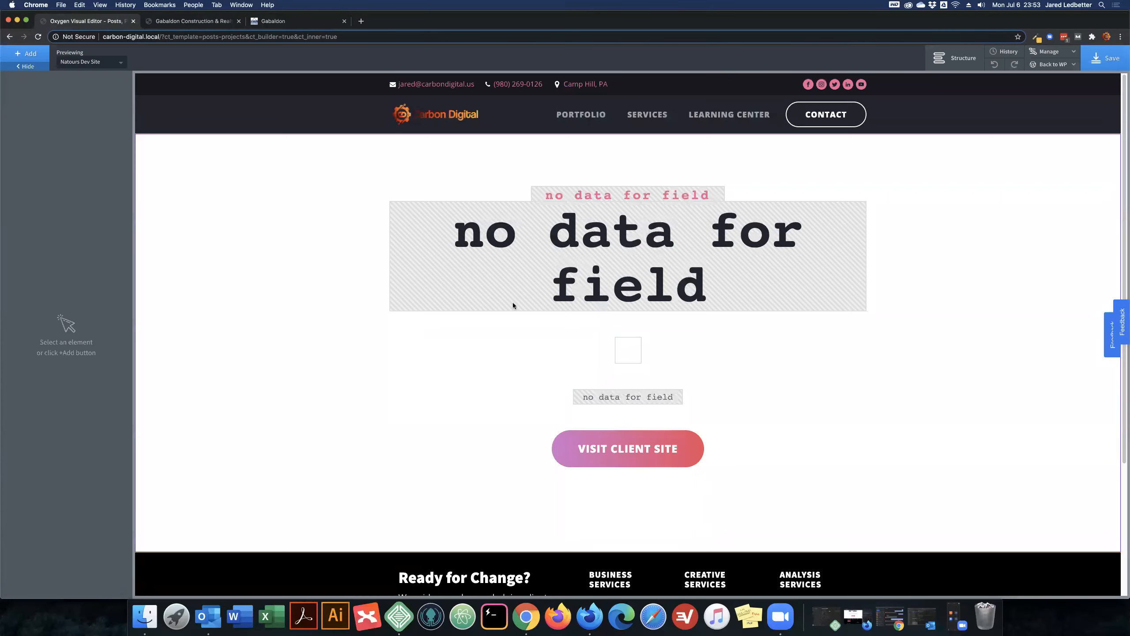
- Link the Visit Client Site button to the Project URL advanced custom field, and close the template editor without saving
click(646, 411)
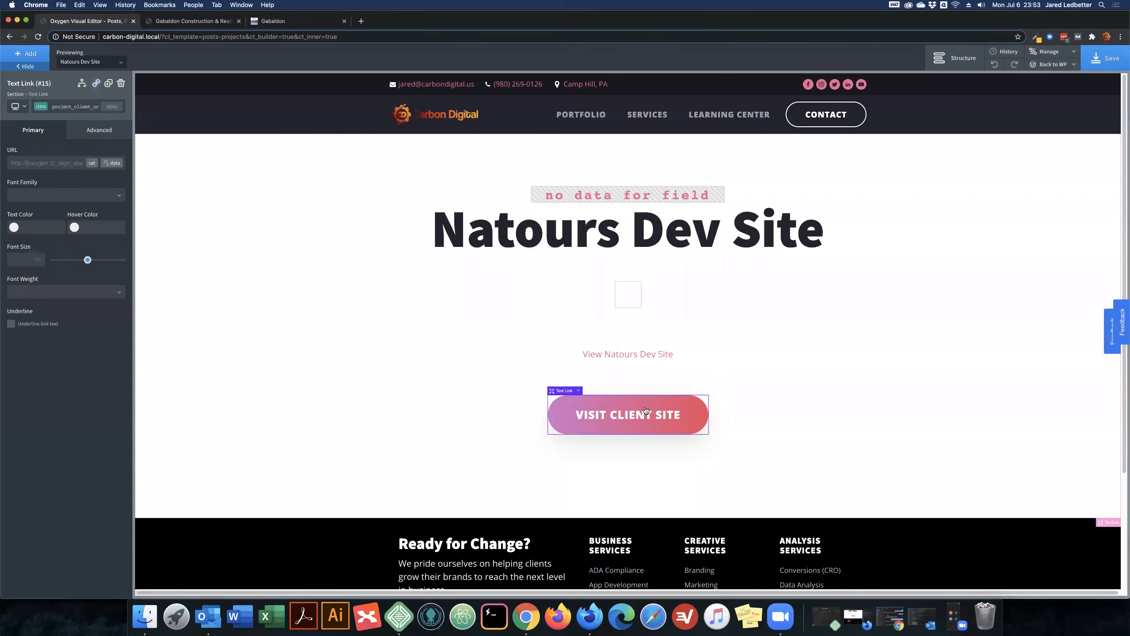
click(112, 163)
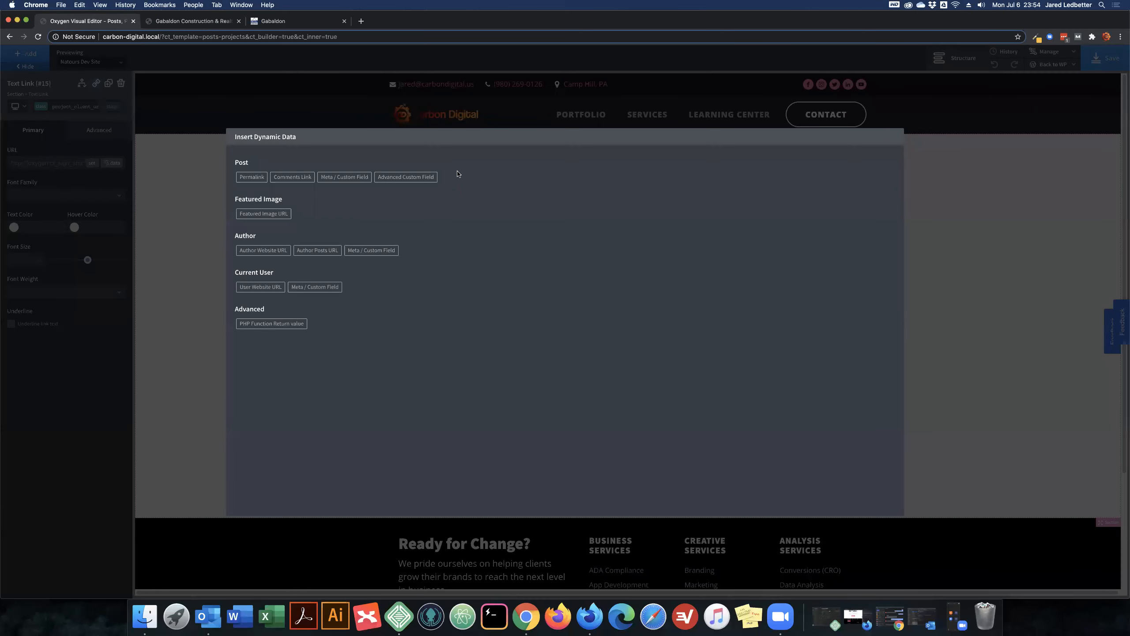
click(405, 178)
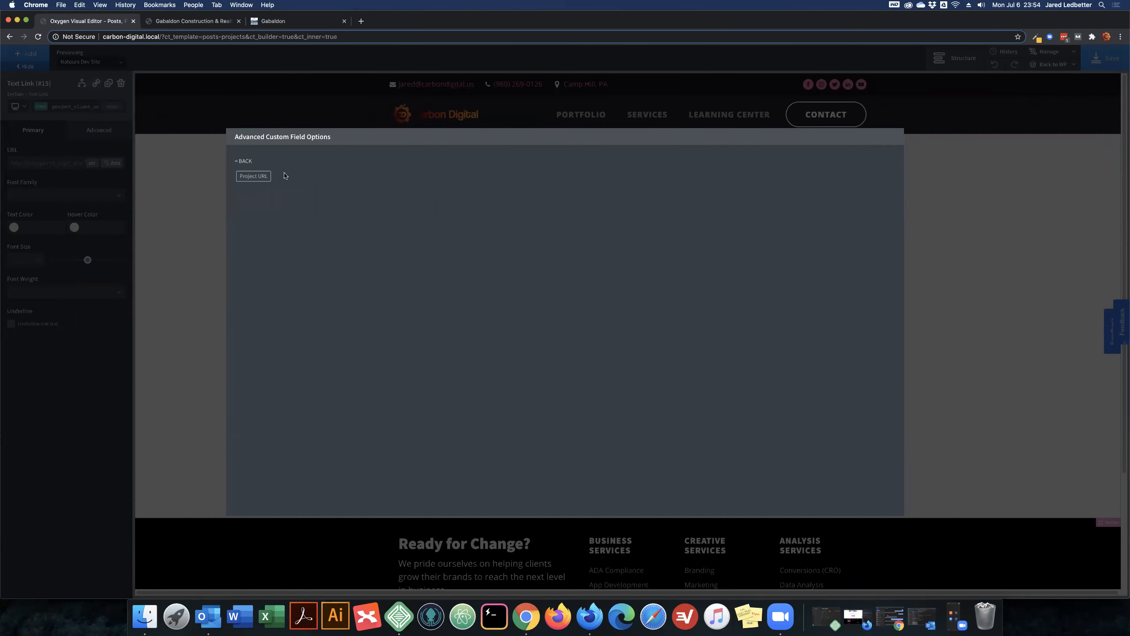
click(253, 176)
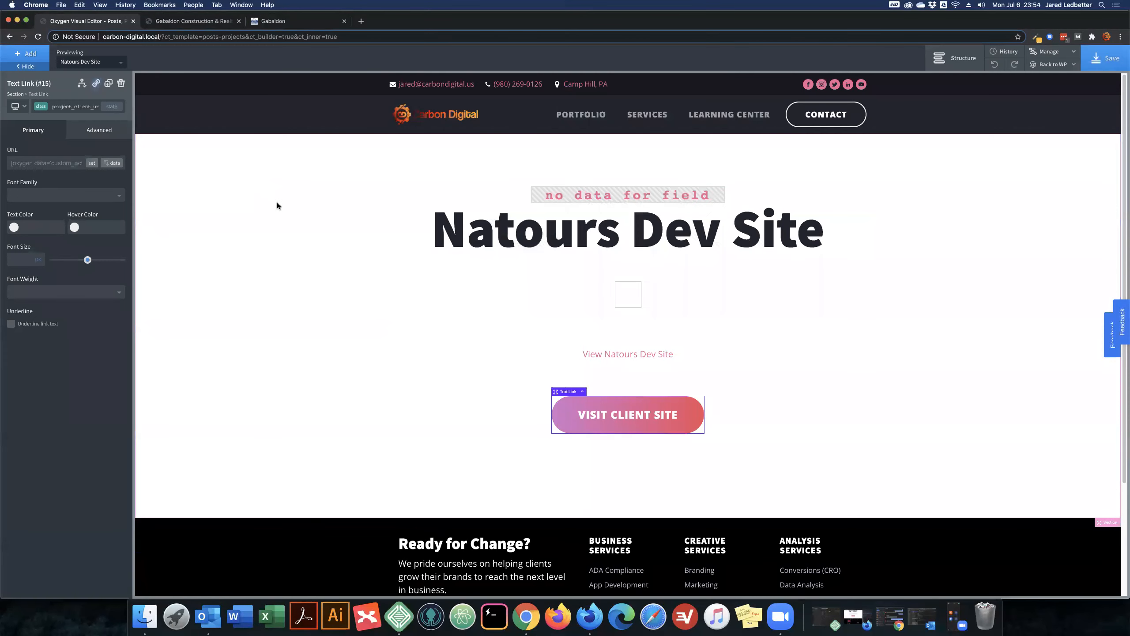
click(91, 163)
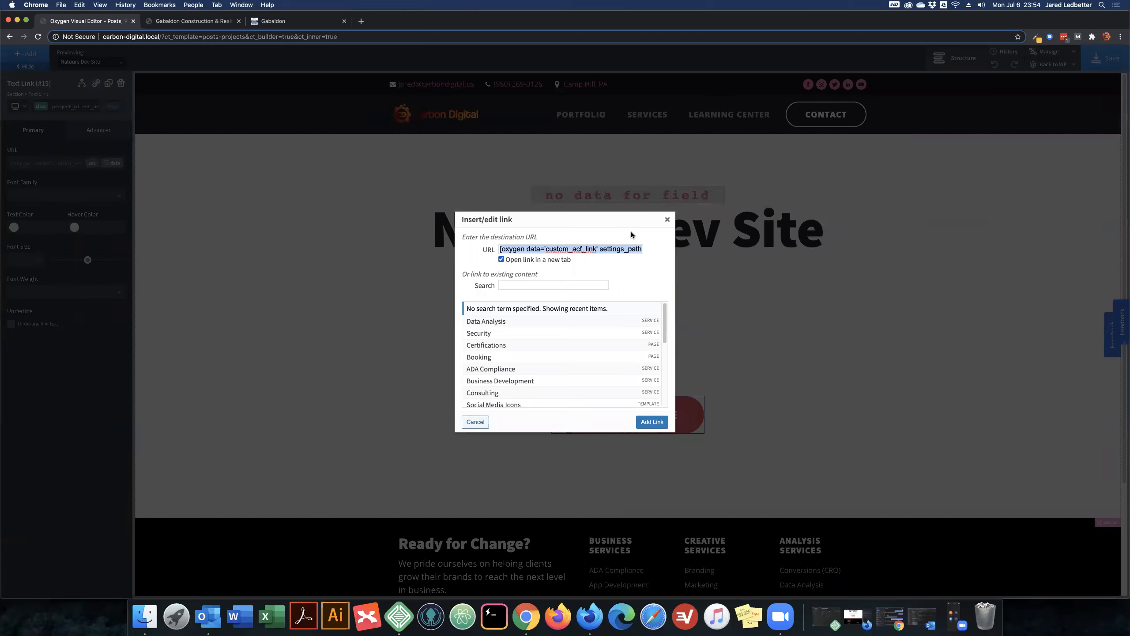
click(651, 423)
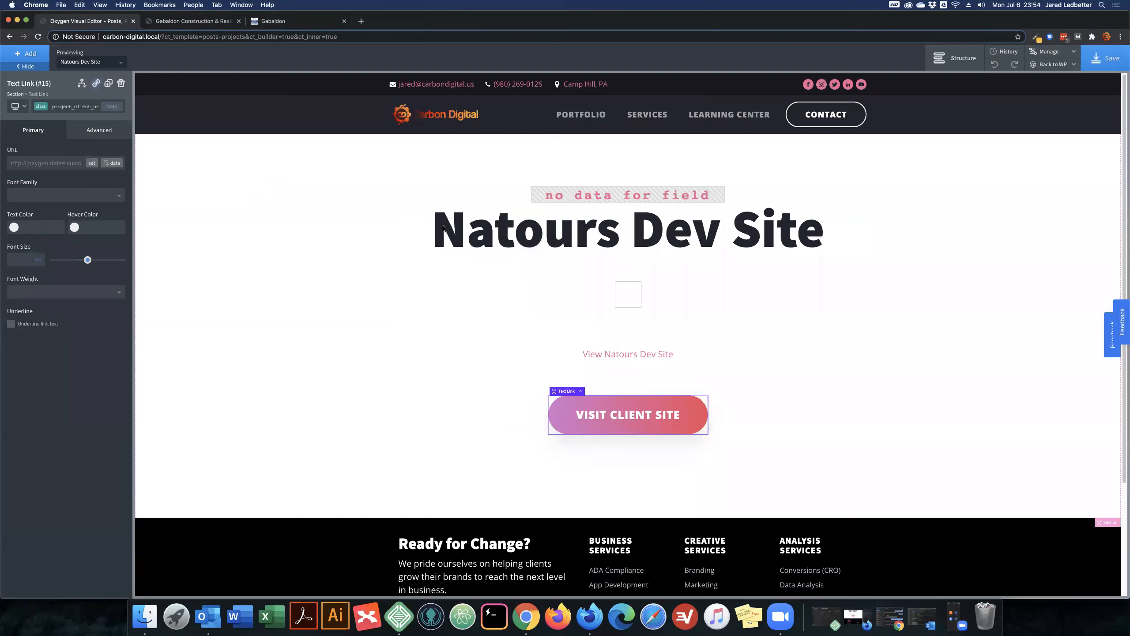
click(132, 23)
click(641, 196)
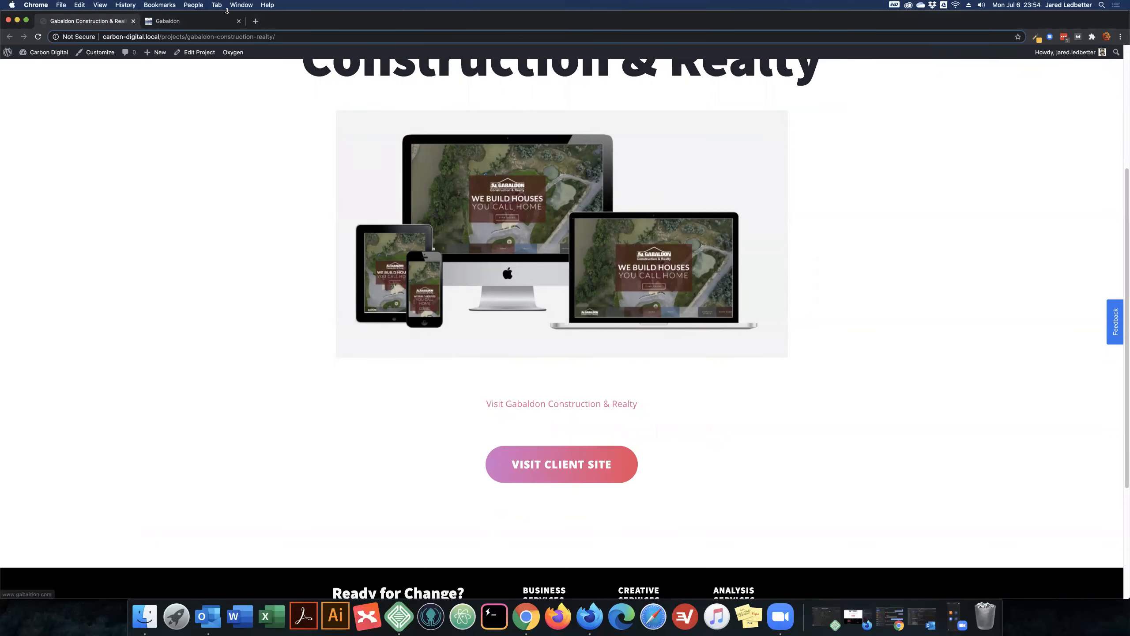
- Look over the client's home page opened by the Visit Client Site button and close it
click(214, 21)
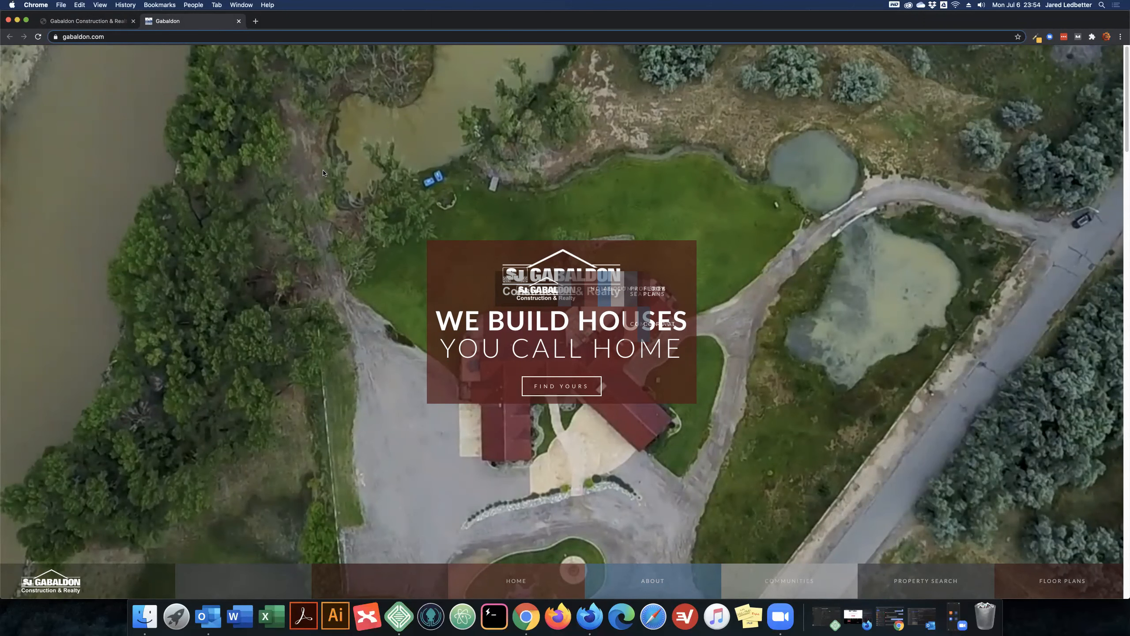
scroll(323, 172, down, 2)
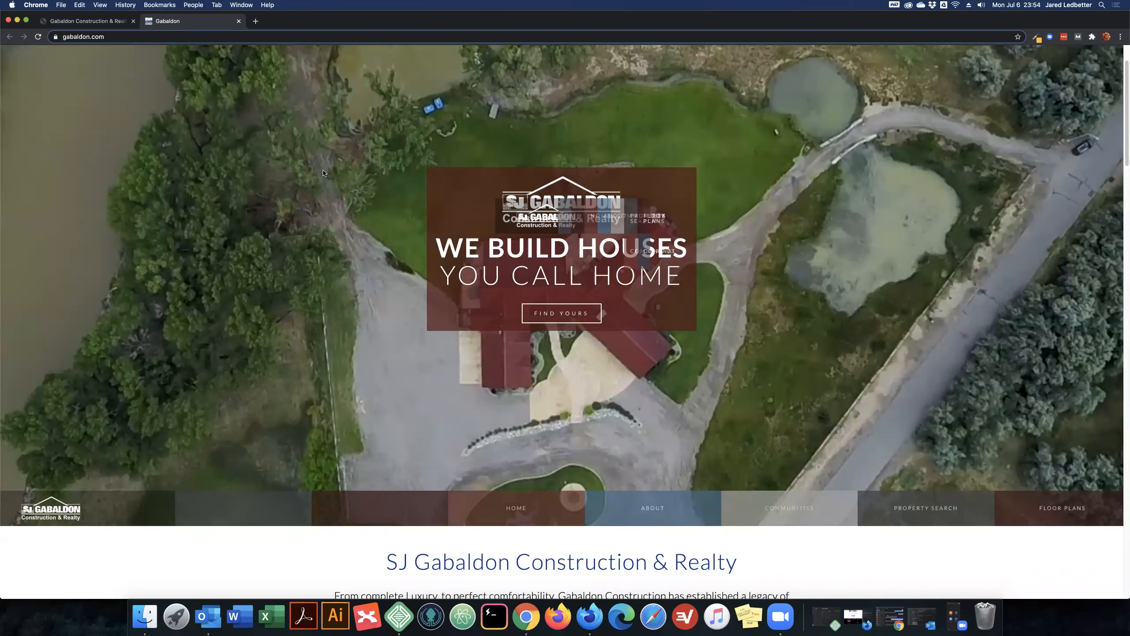
scroll(323, 173, up, 2)
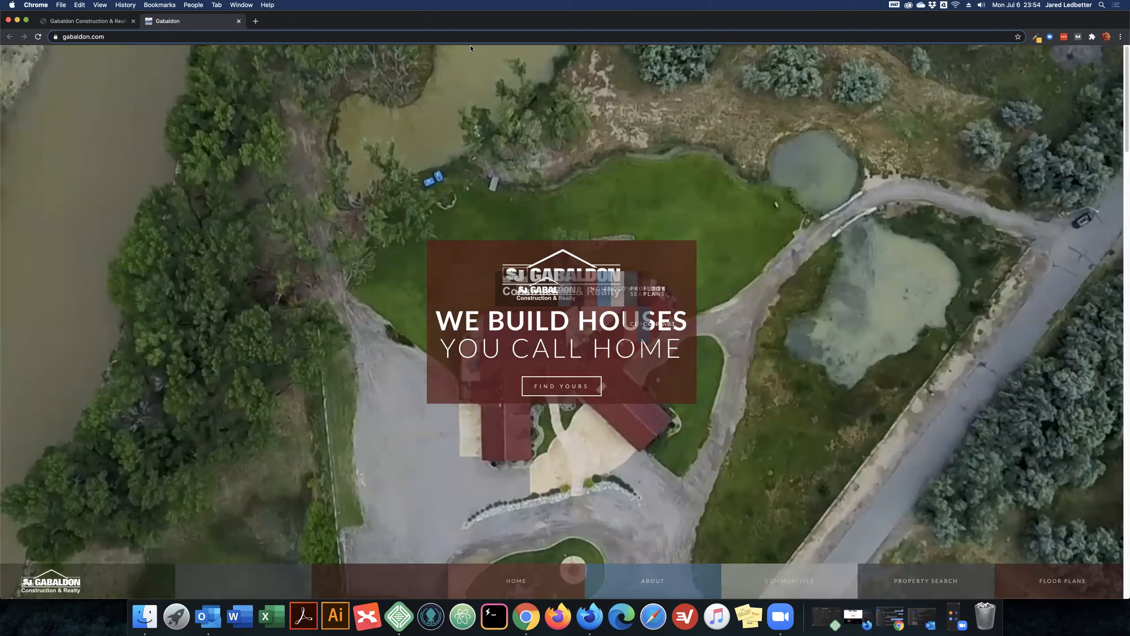
click(238, 21)
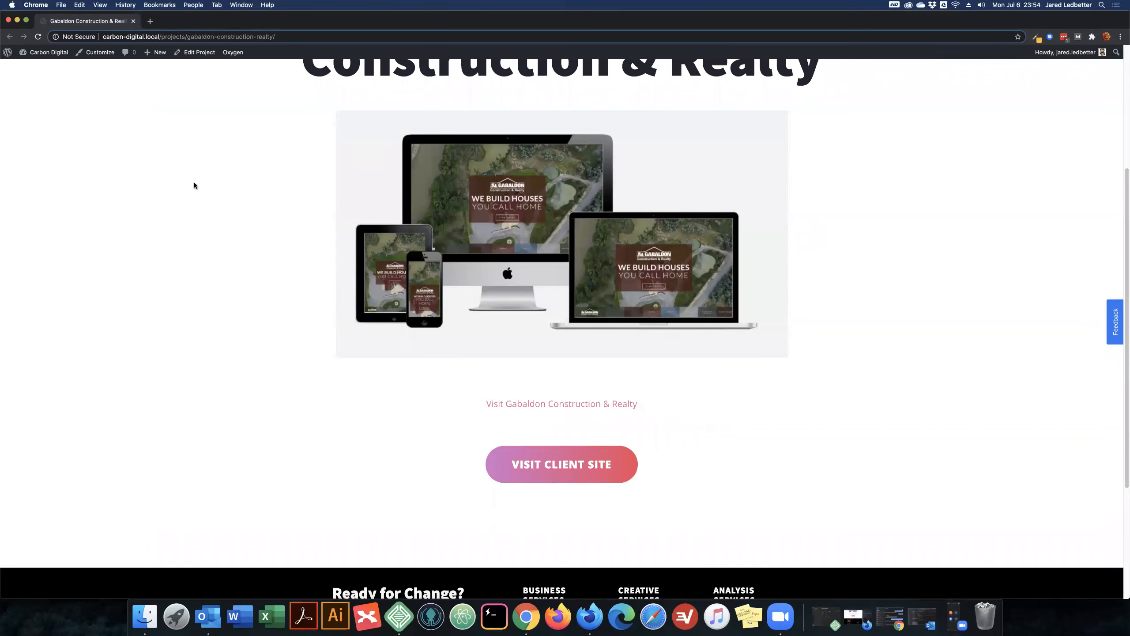
- Review the live project page from its title down to the "Visit Gabaldon Construction & Realty" text link
scroll(194, 184, up, 5)
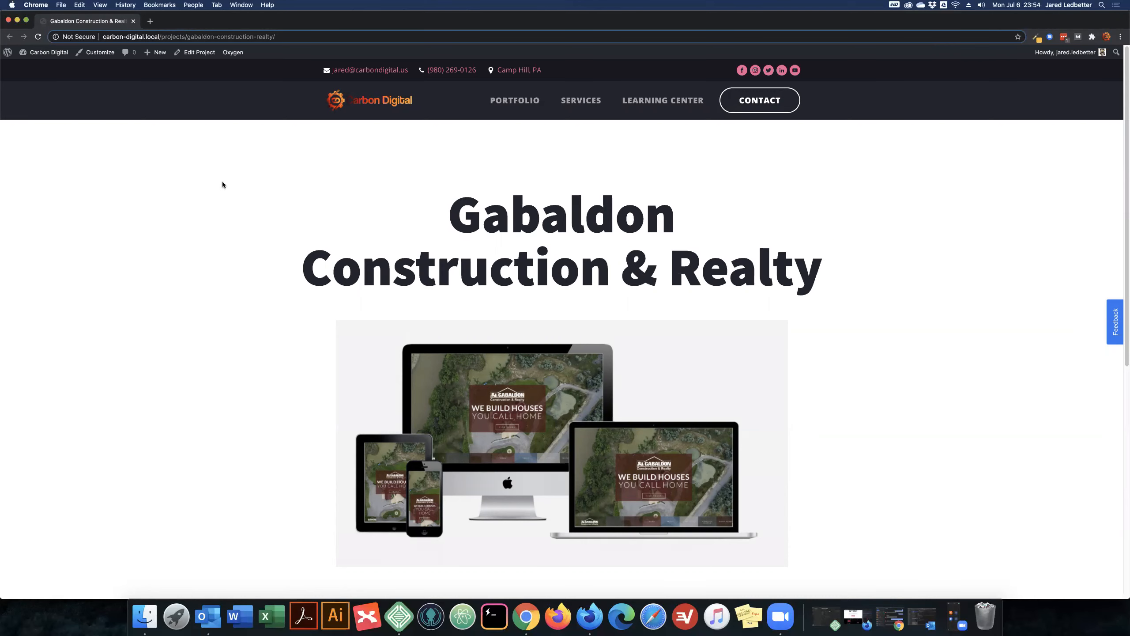
scroll(592, 359, down, 5)
drag(643, 340, 478, 336)
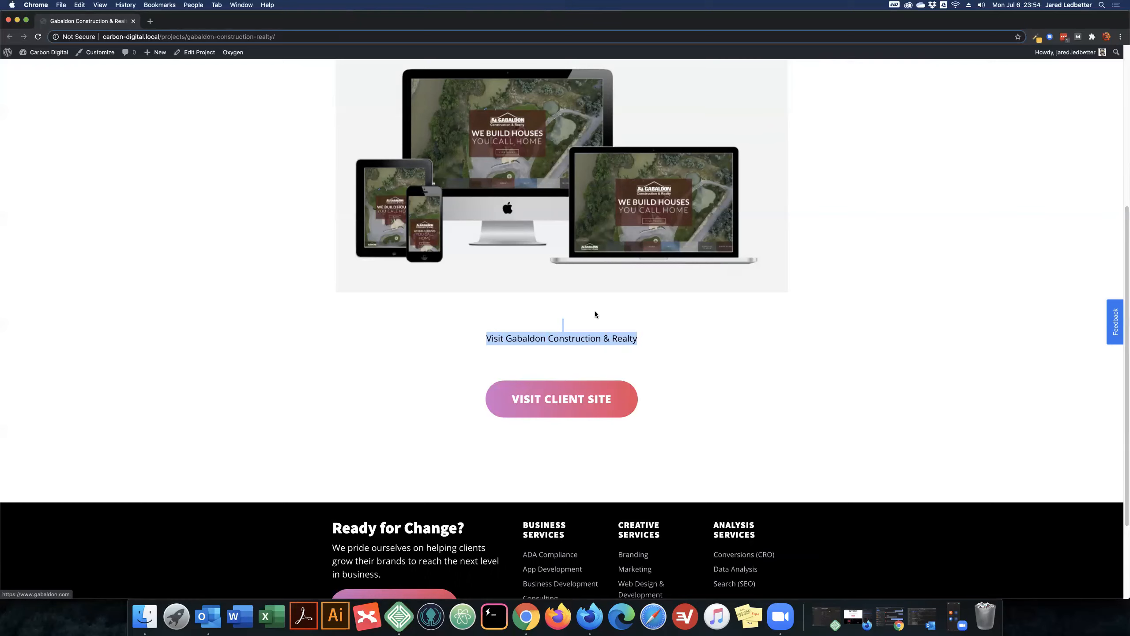
click(230, 127)
- Edit the project, replace the visit link in its content with a paragraph reading "asdf", and update it
click(195, 53)
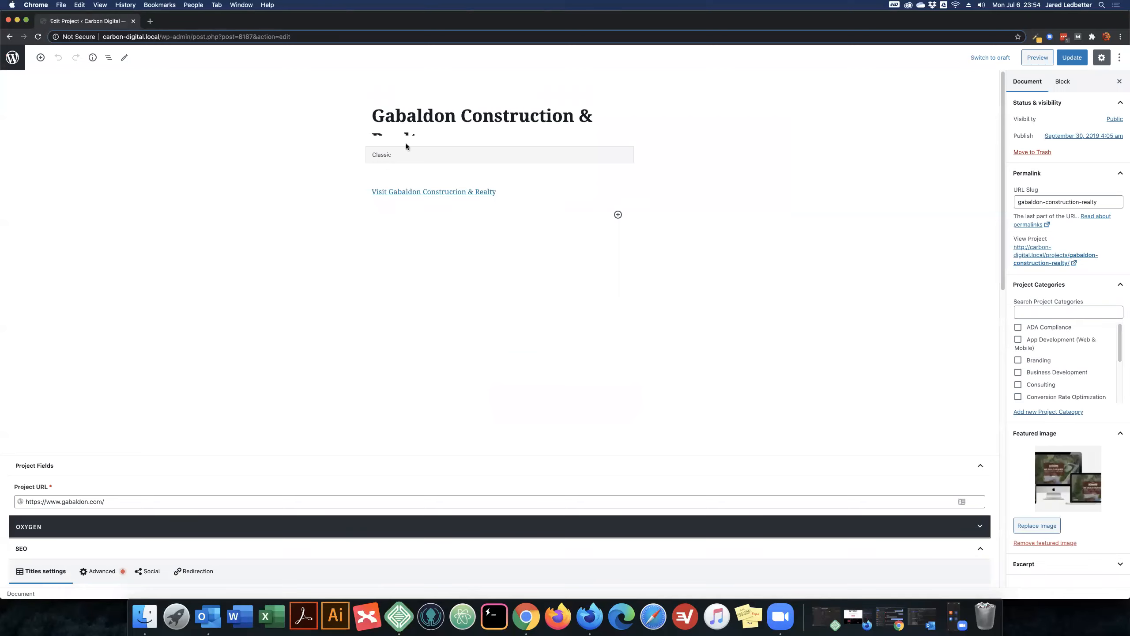
click(490, 162)
click(398, 141)
click(424, 262)
text(asdf)
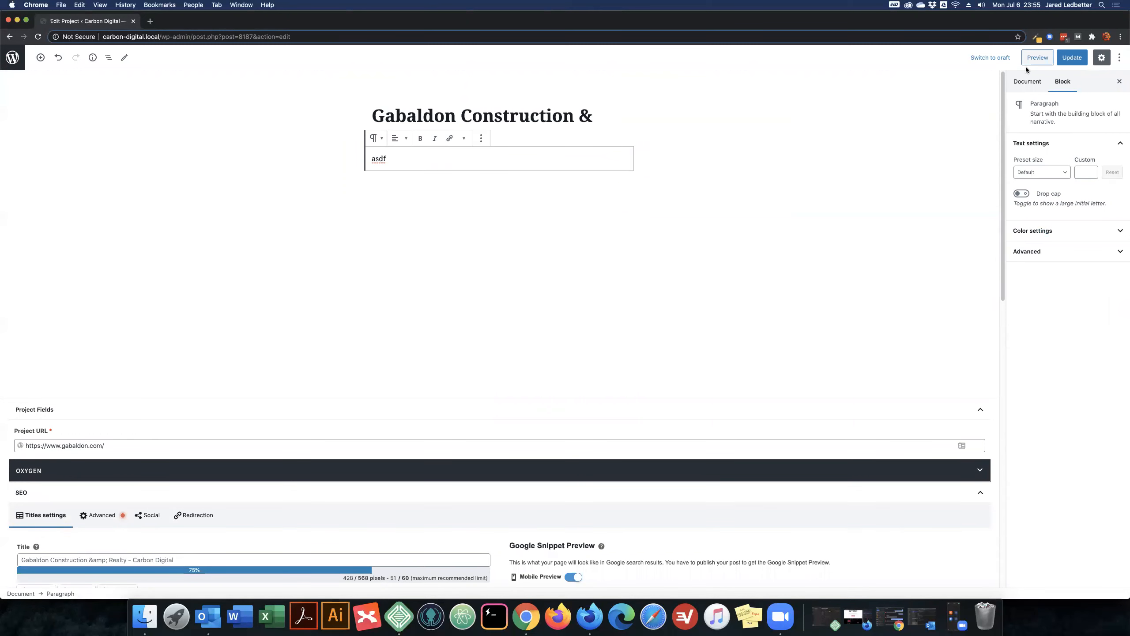
click(1081, 56)
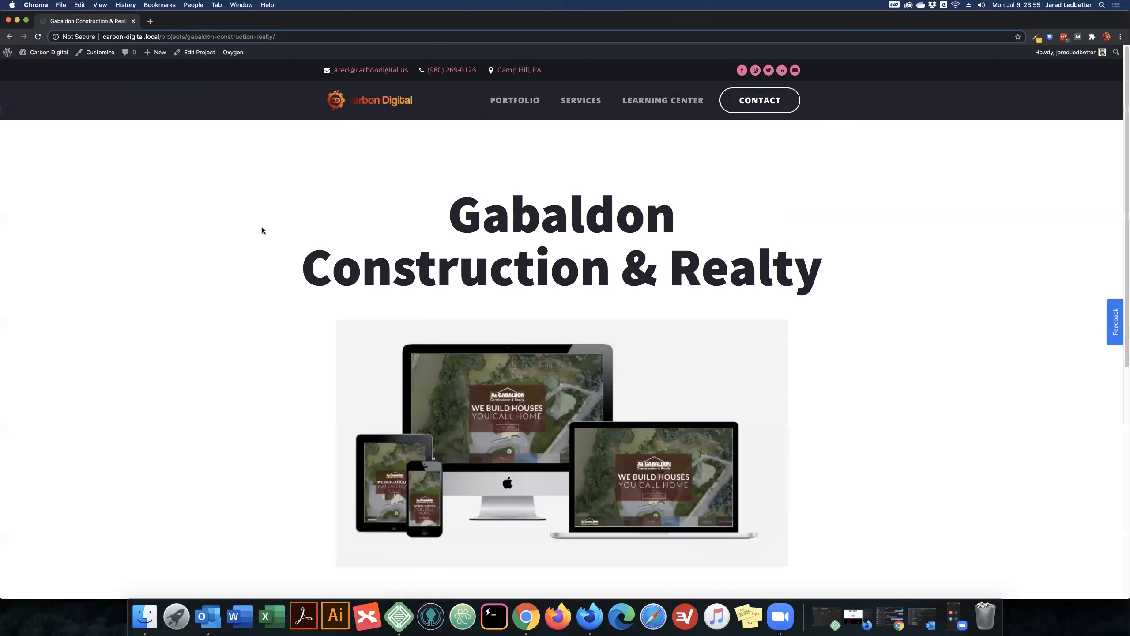
- Examine the updated live project page, comparing its title, featured image, body text and Visit Client Site button
scroll(260, 227, down, 5)
scroll(270, 280, up, 4)
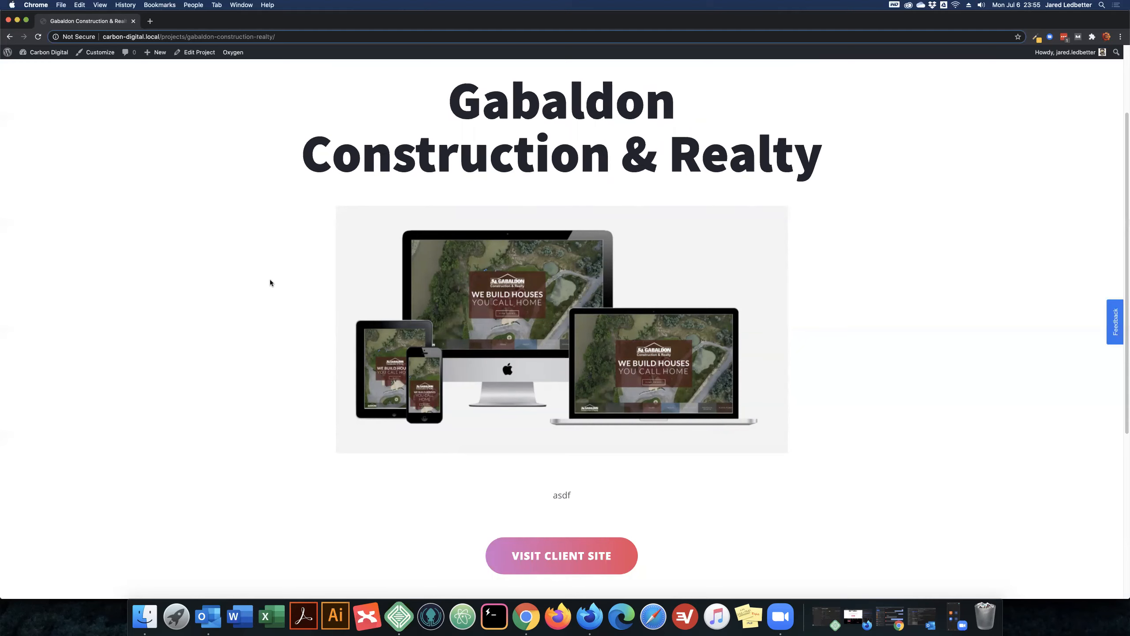
scroll(490, 338, down, 4)
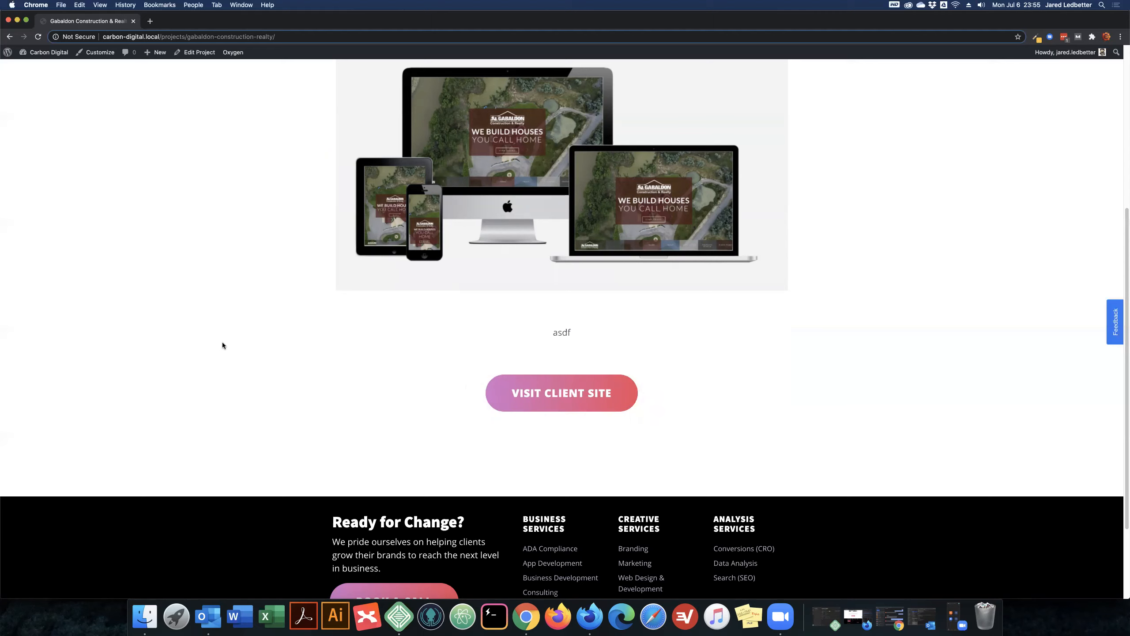
scroll(244, 349, up, 7)
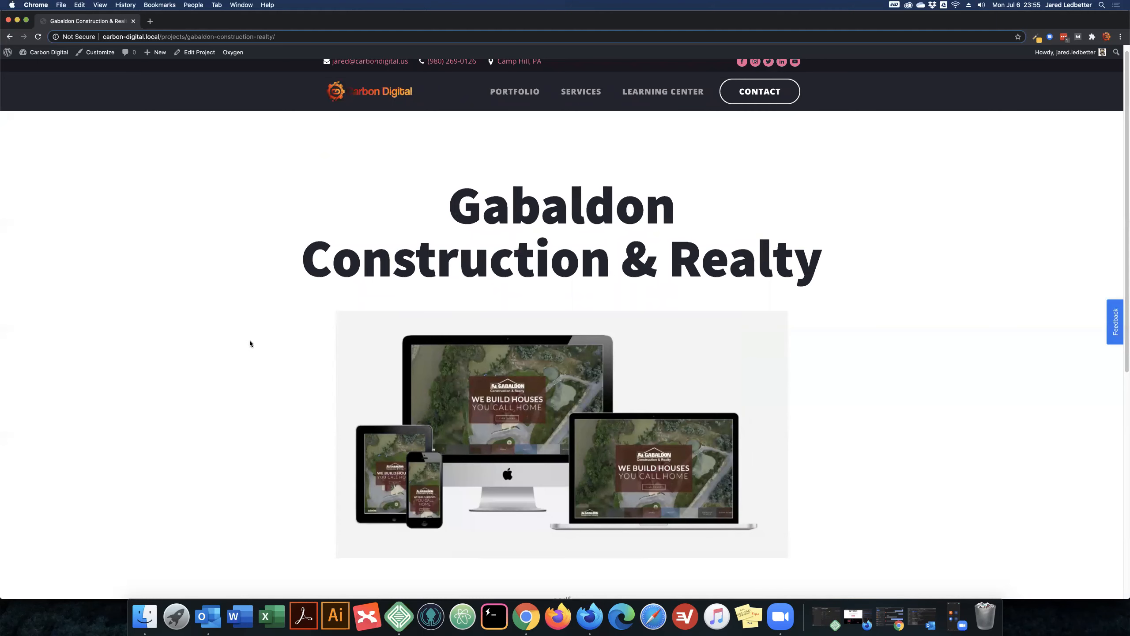
scroll(250, 343, down, 7)
triple_click(507, 327)
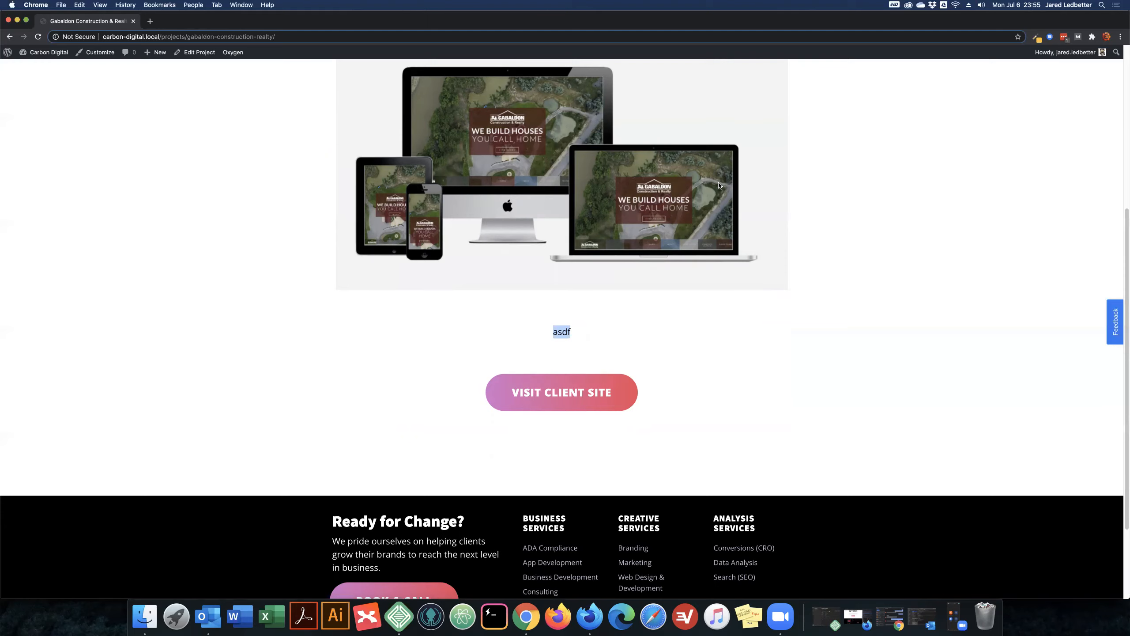
scroll(714, 185, up, 7)
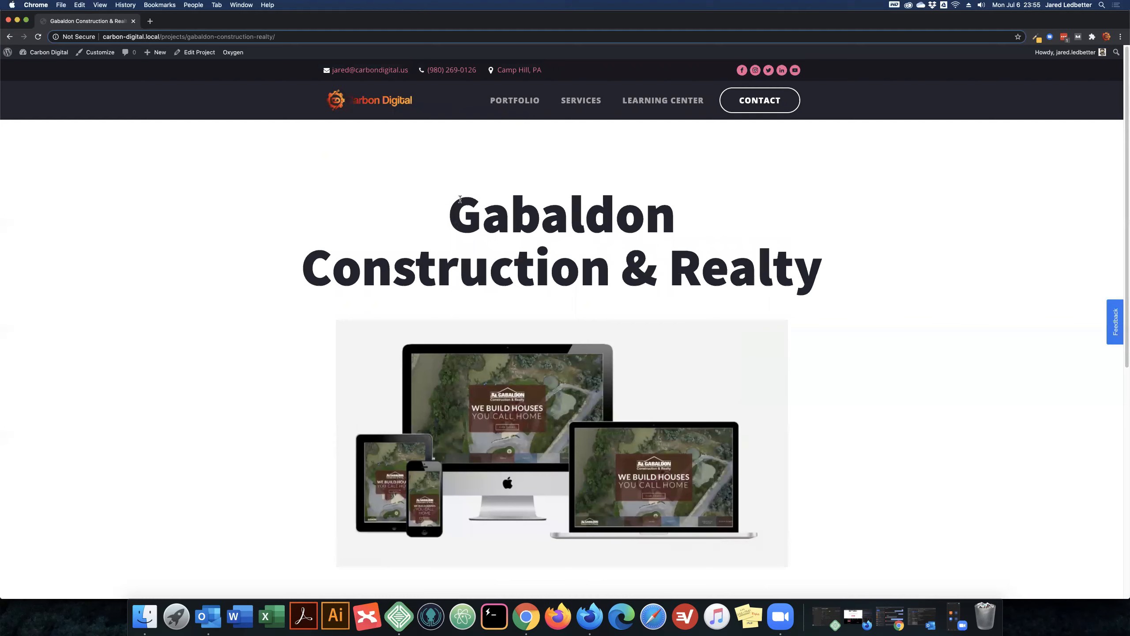
drag(447, 213, 729, 222)
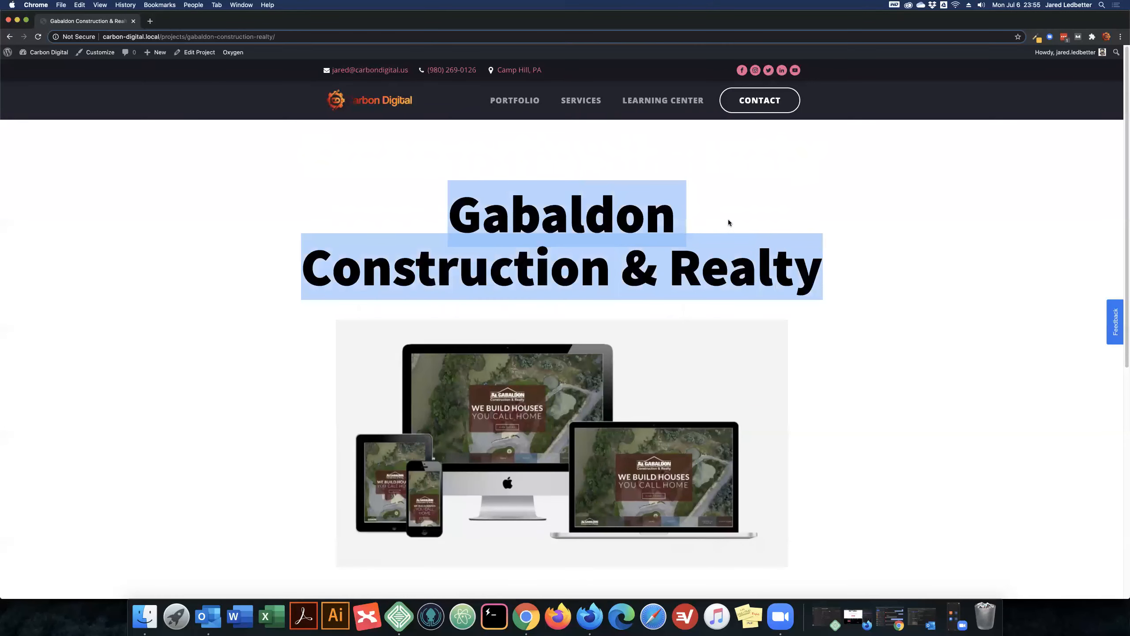
click(629, 186)
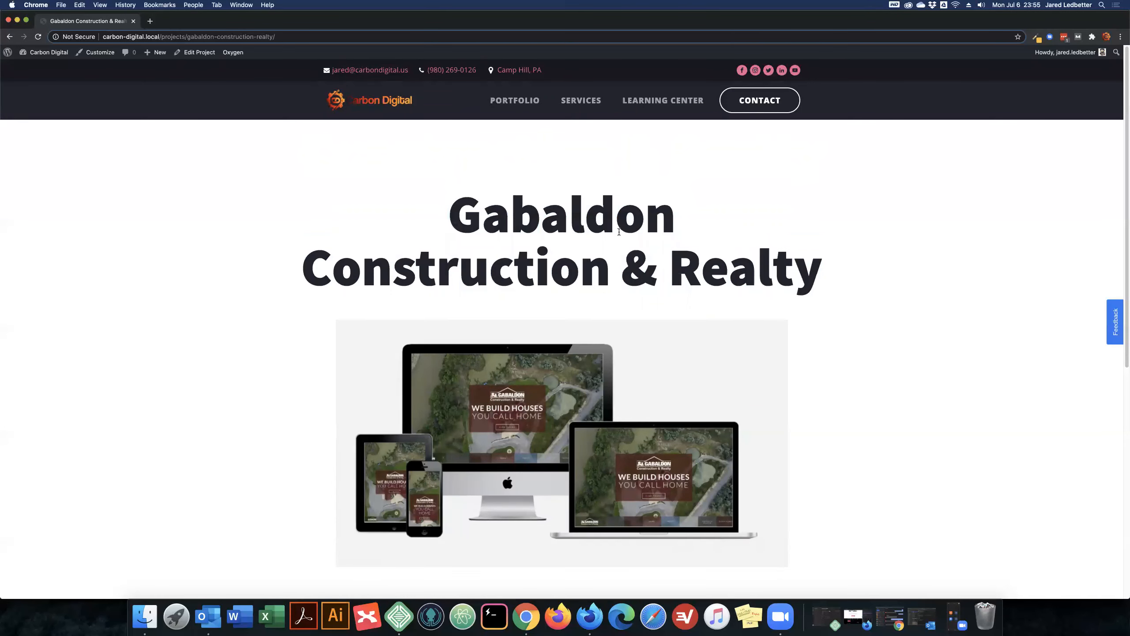